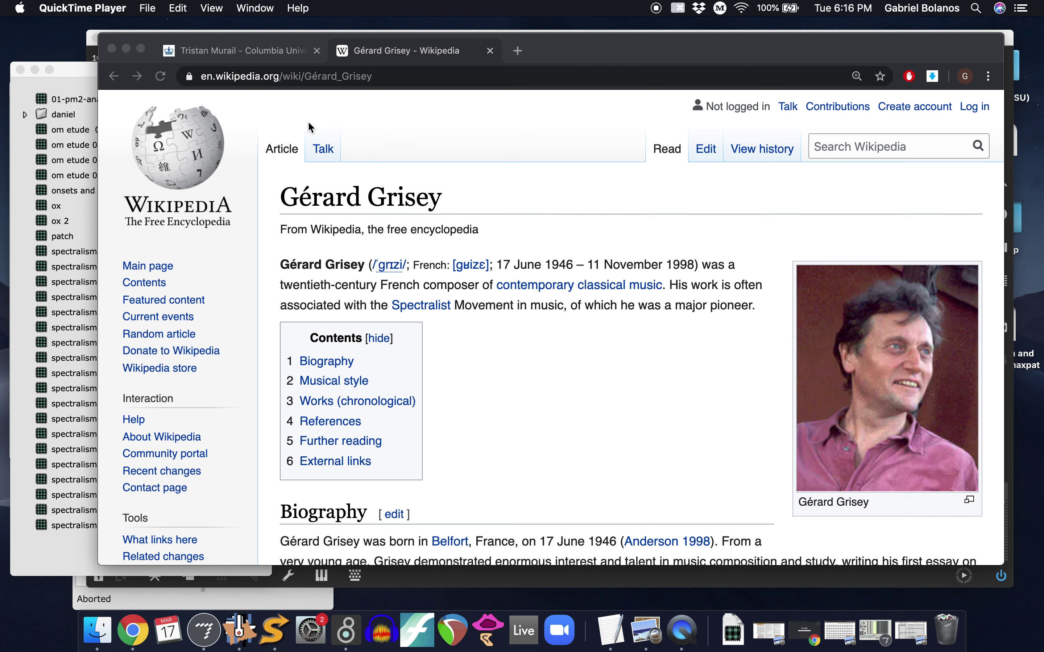
Look over the Tristan Murail faculty page and the Gérard Grisey article, then minimize Chrome.
click(252, 52)
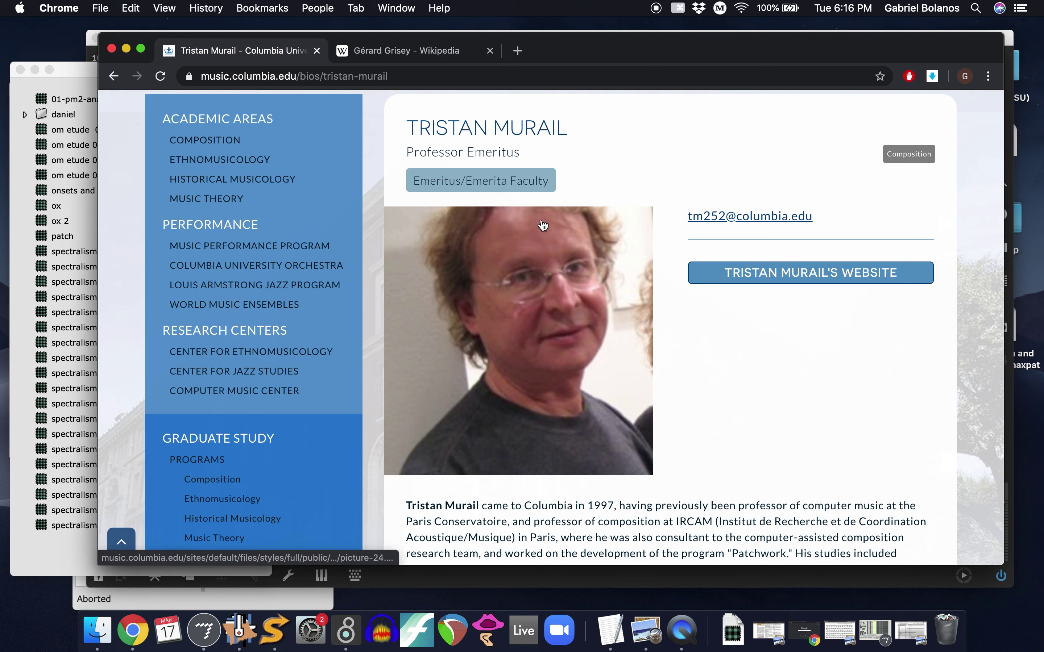
click(457, 52)
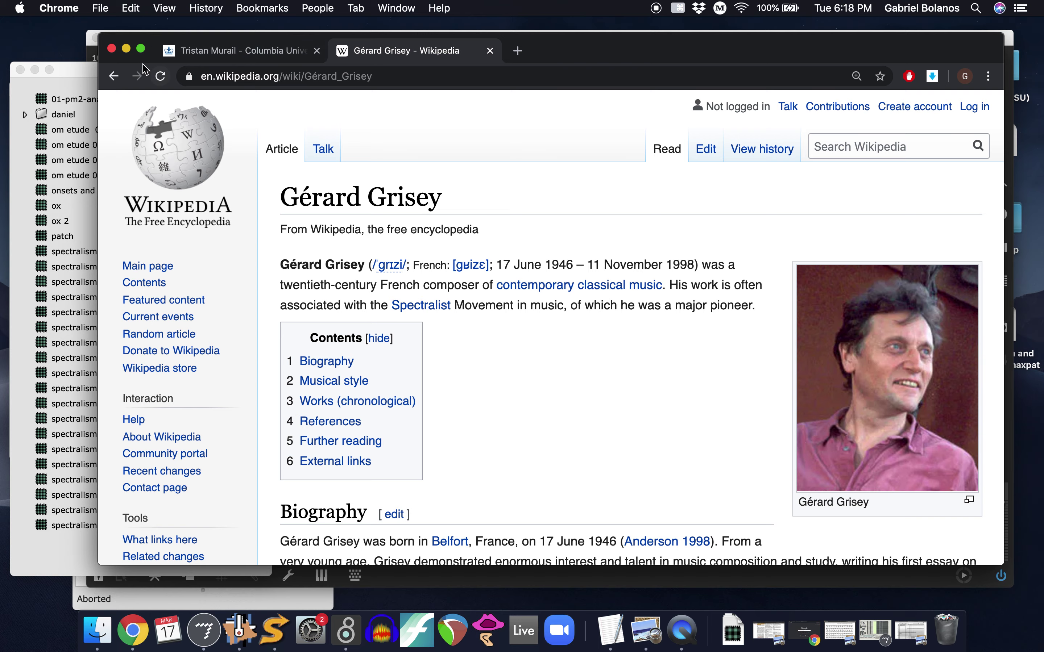
click(127, 49)
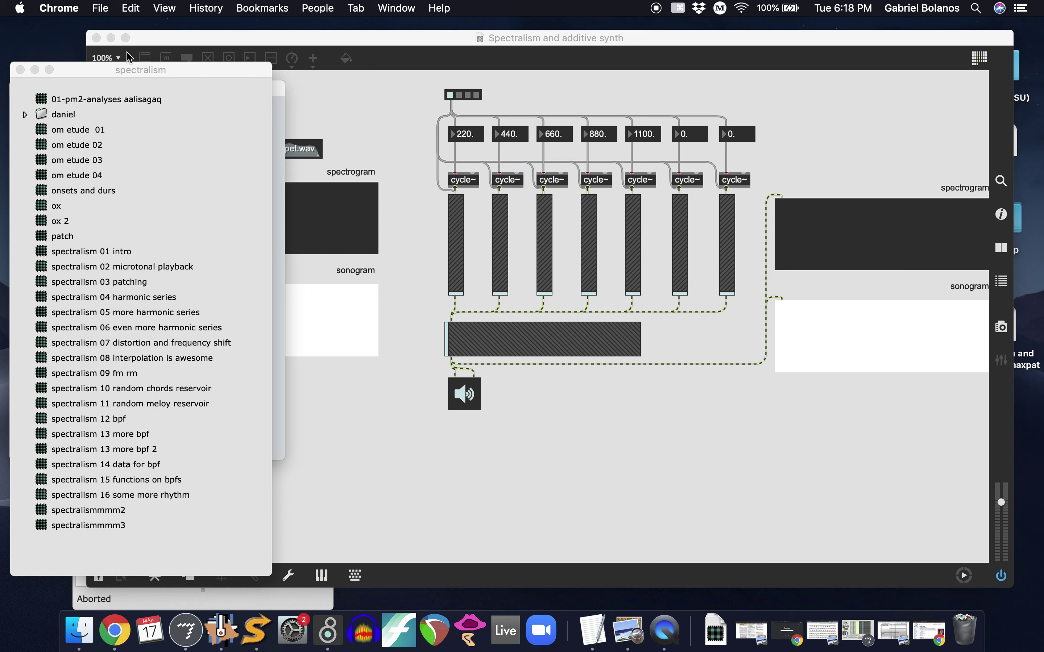
Bring the Max 'Spectralism and additive synth' patcher to the front.
click(182, 46)
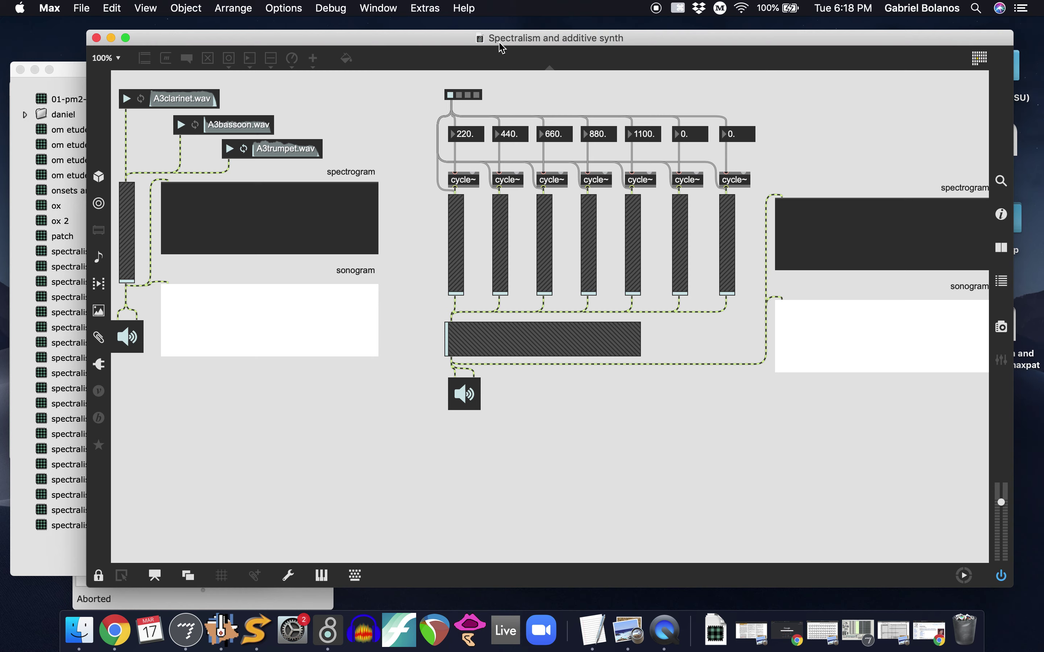
Minimize the Max patcher and bring up the sounds for analysis folder in Finder.
click(110, 39)
click(508, 57)
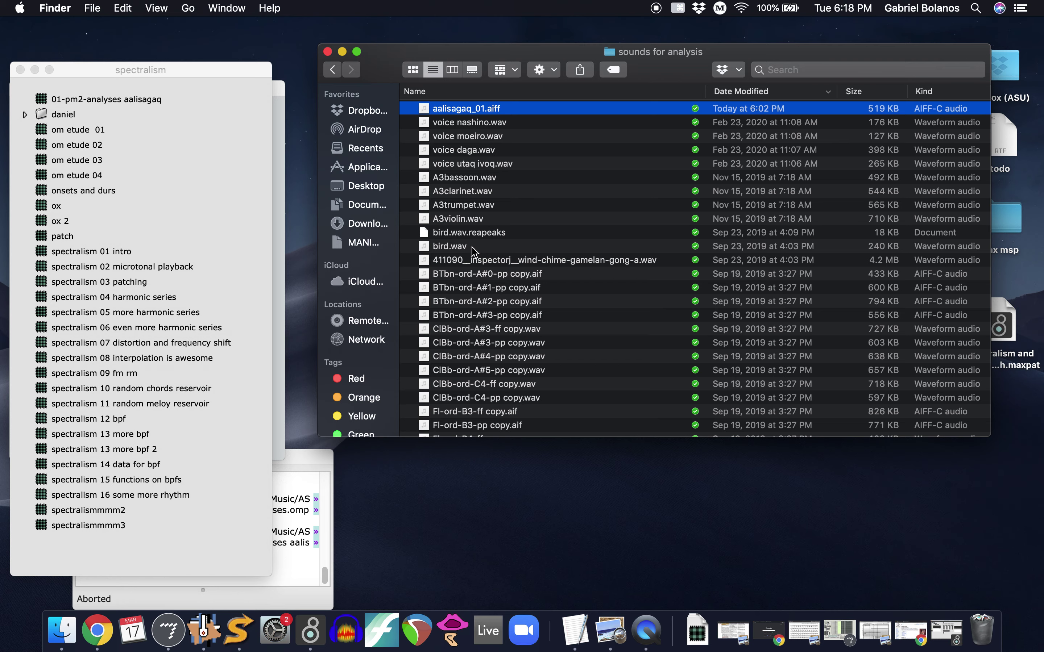
scroll(474, 252, down, 5)
scroll(474, 251, down, 3)
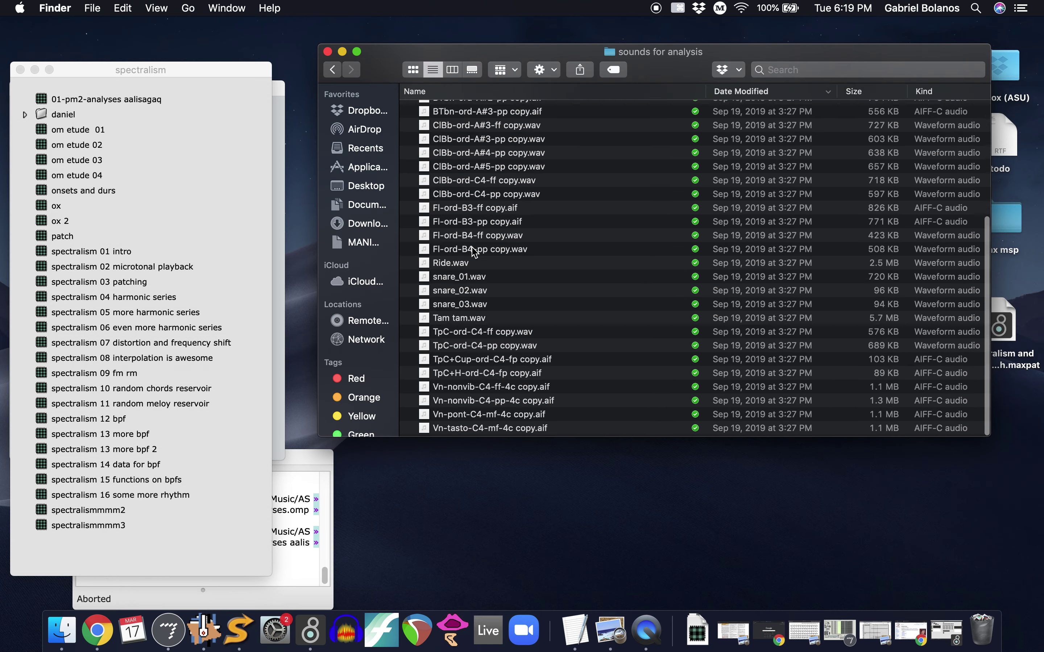
scroll(538, 356, up, 10)
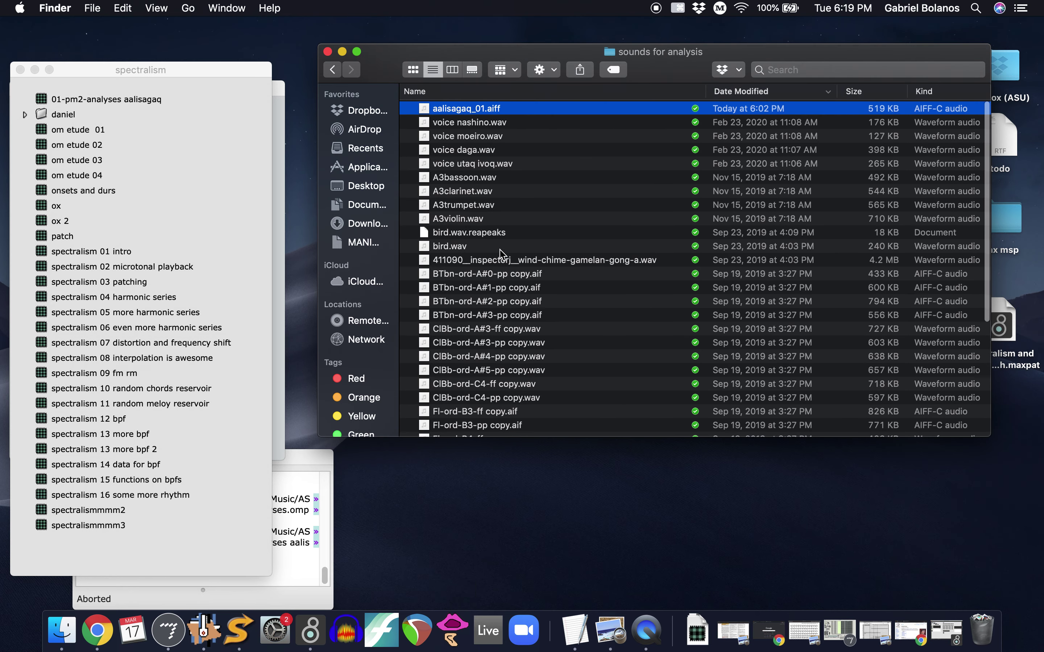
Select TpC-ord-C4-pp copy.wav and listen to it with Quick Look.
click(464, 412)
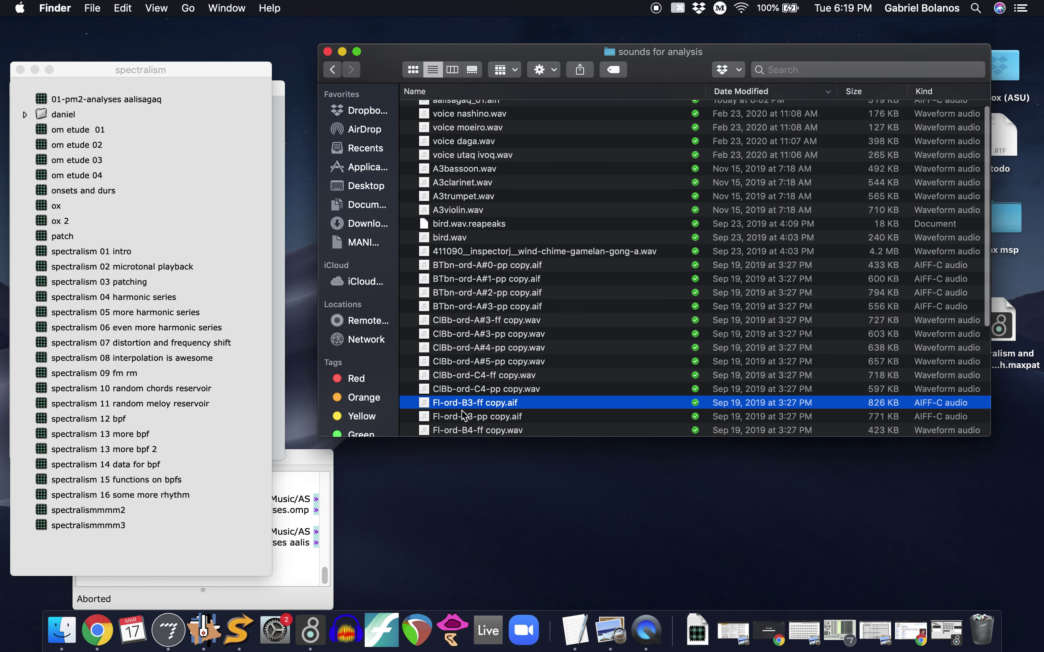
scroll(464, 414, down, 5)
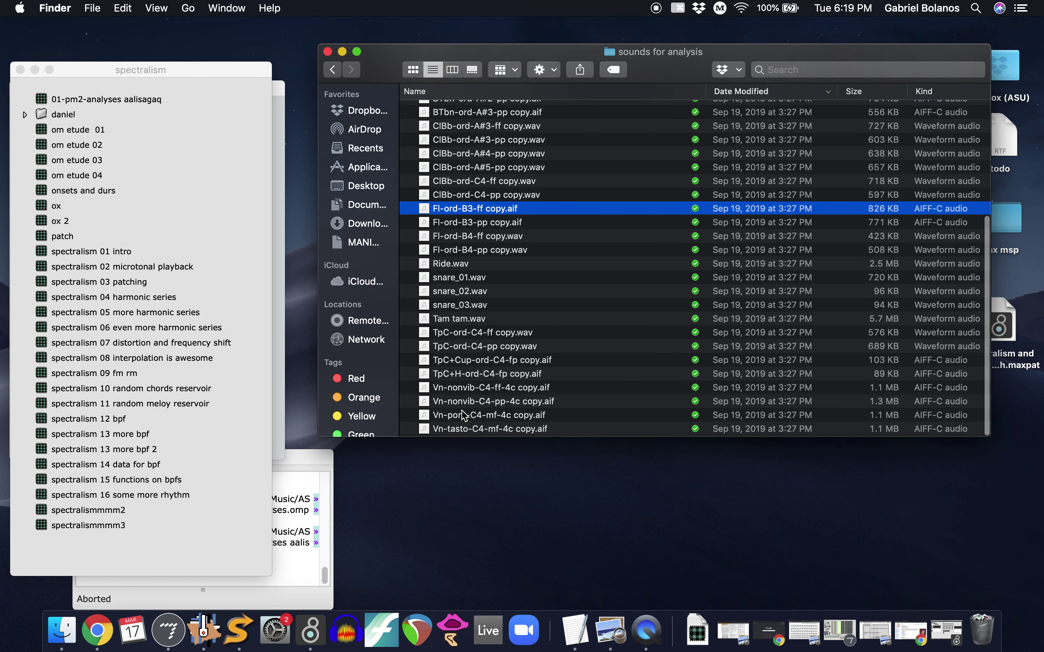
click(480, 376)
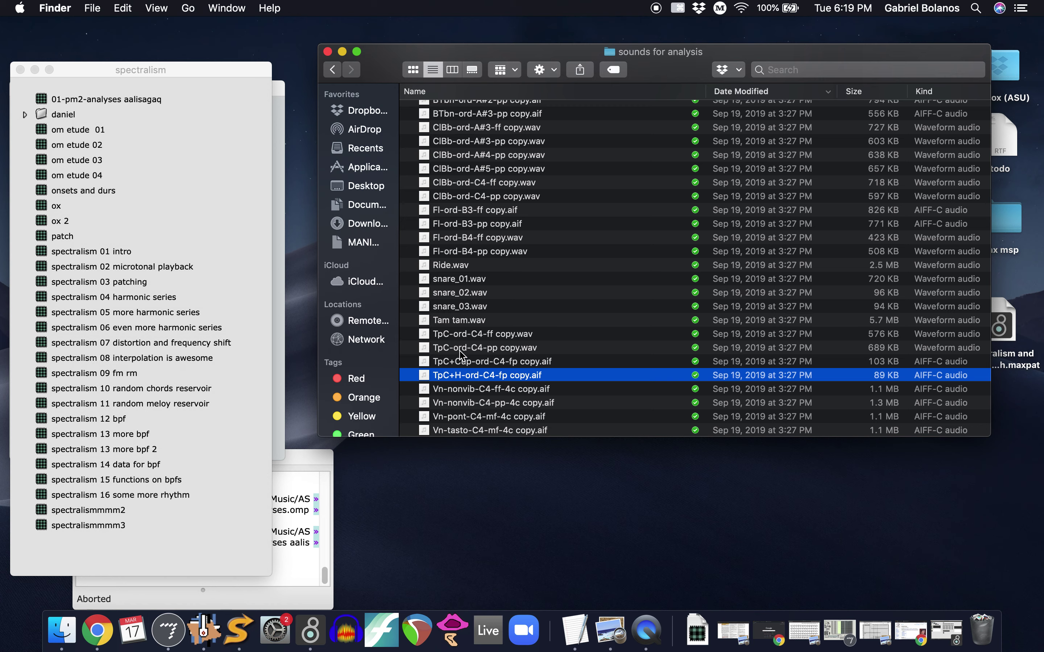
click(458, 336)
click(473, 348)
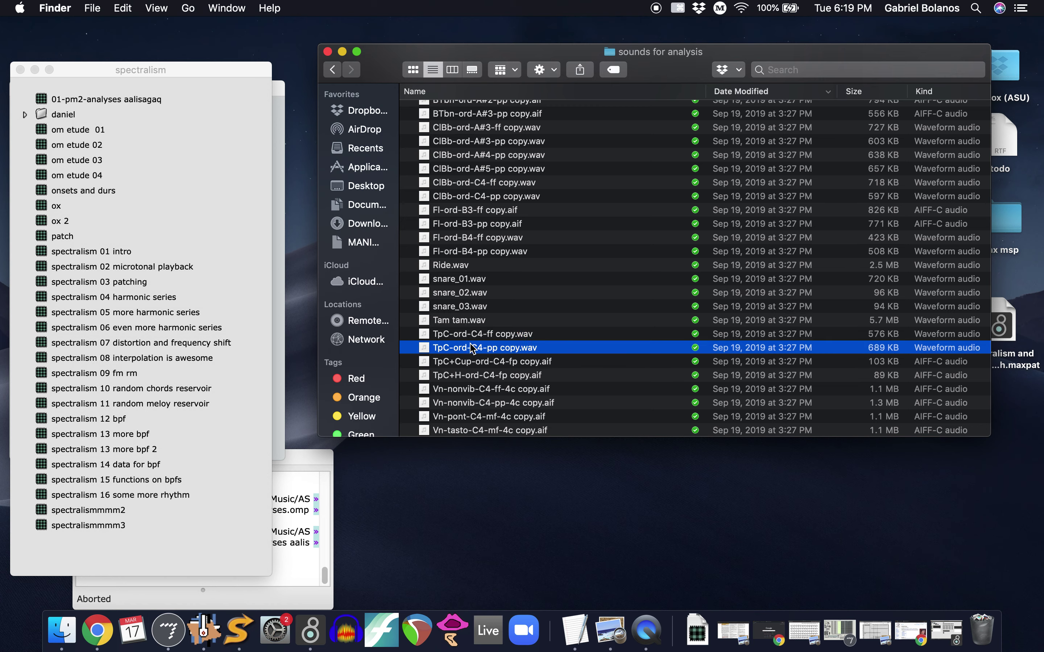
key(space)
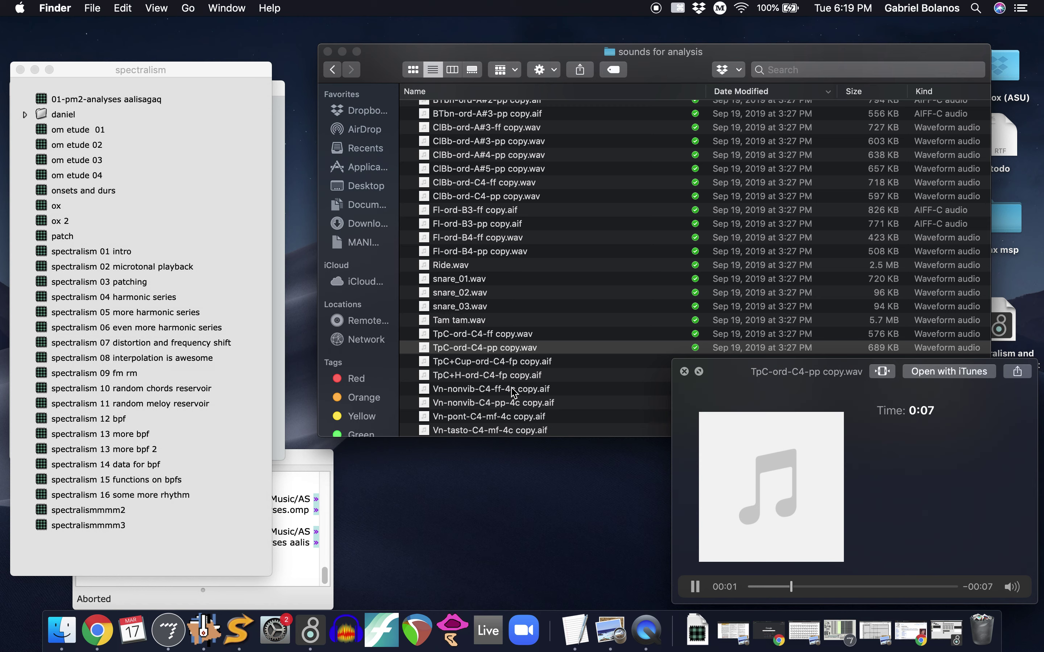
key(space)
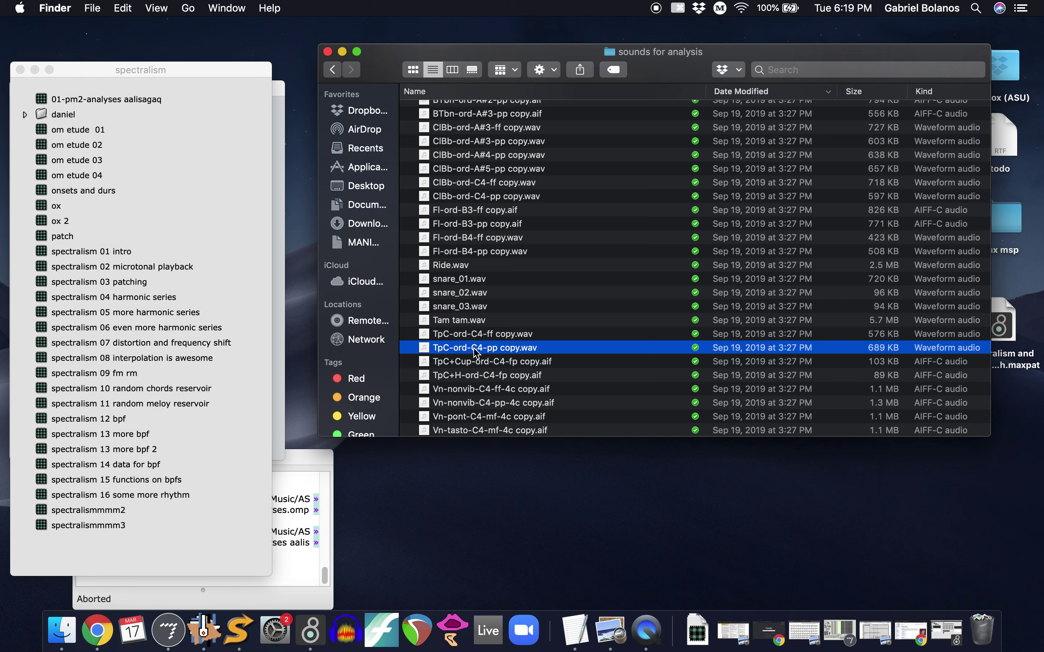
Analyze TpC-ord-C4-pp copy.wav in SPEAR at 60 Hz frequency resolution.
drag(476, 352, 233, 638)
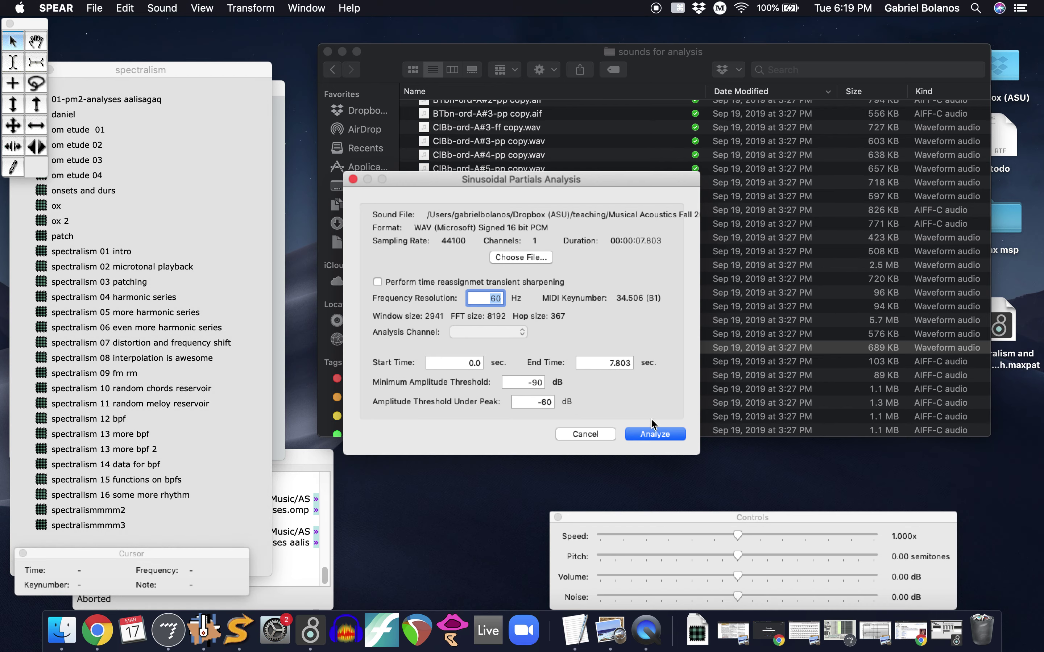
click(656, 434)
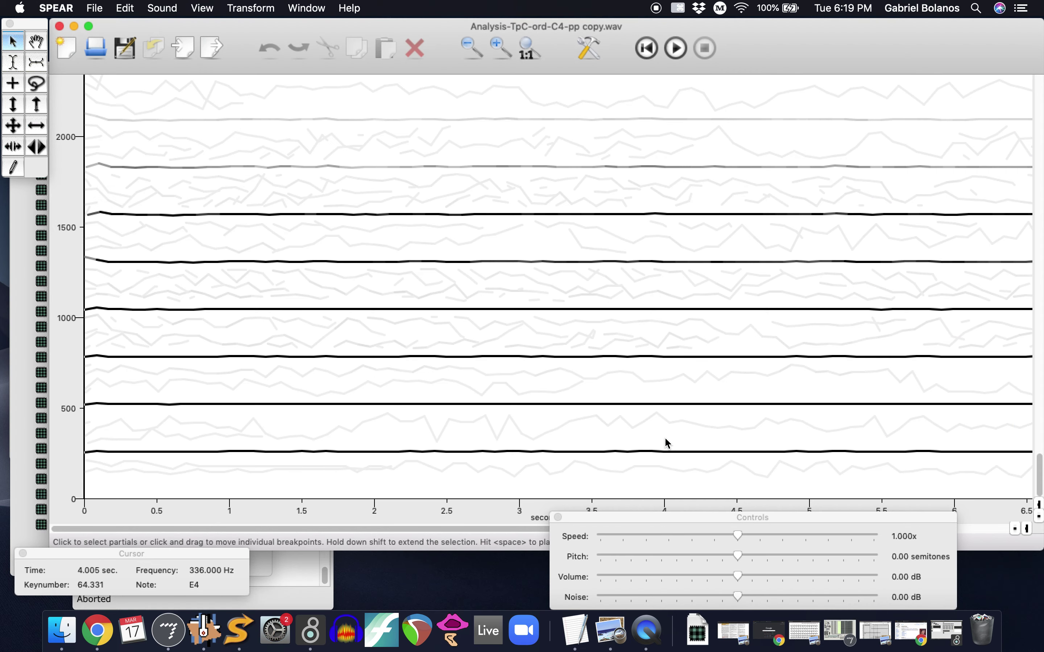
click(70, 6)
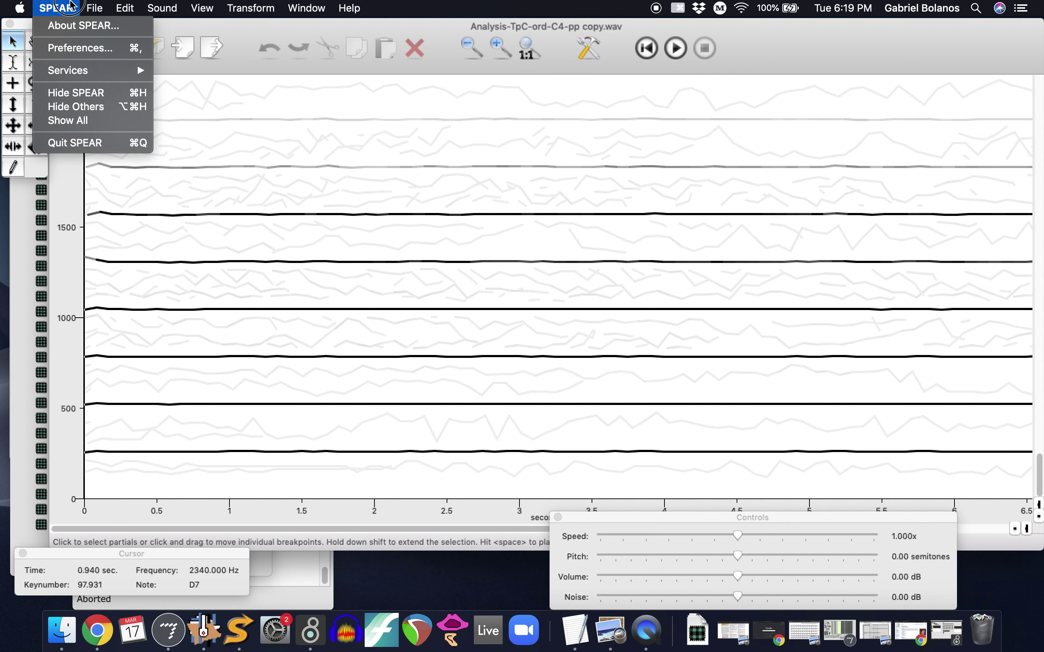
click(70, 6)
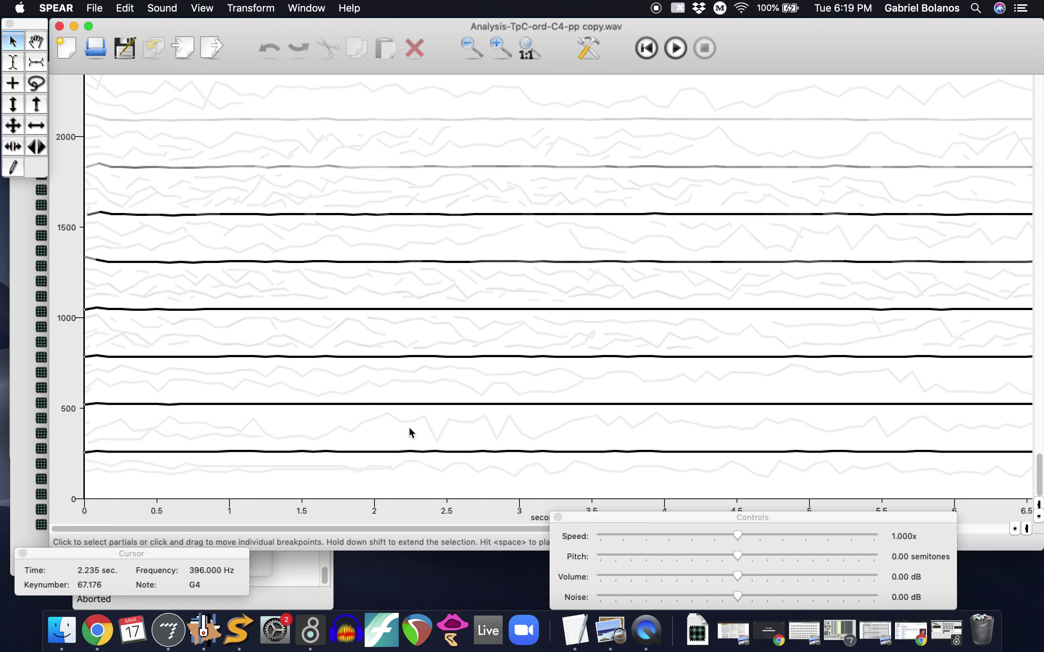
click(404, 453)
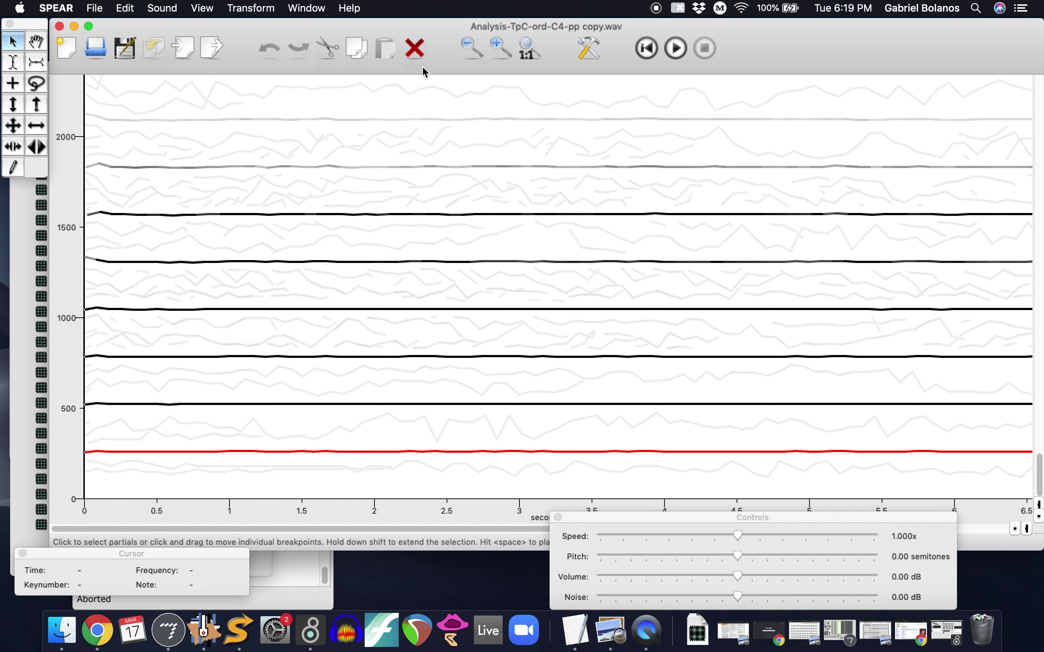
key(space)
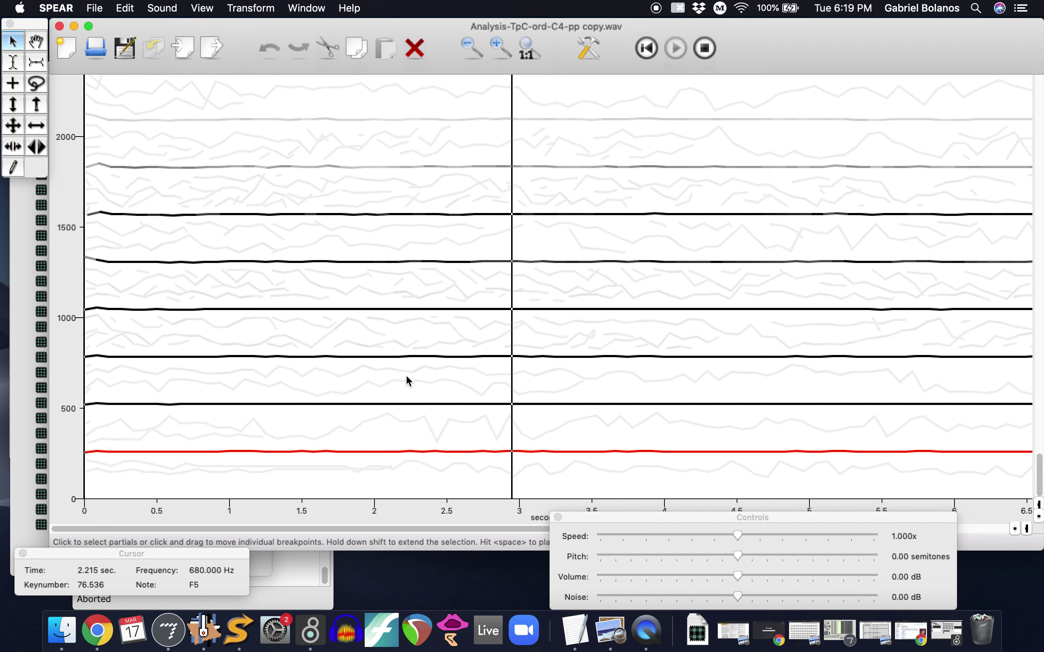
key(space)
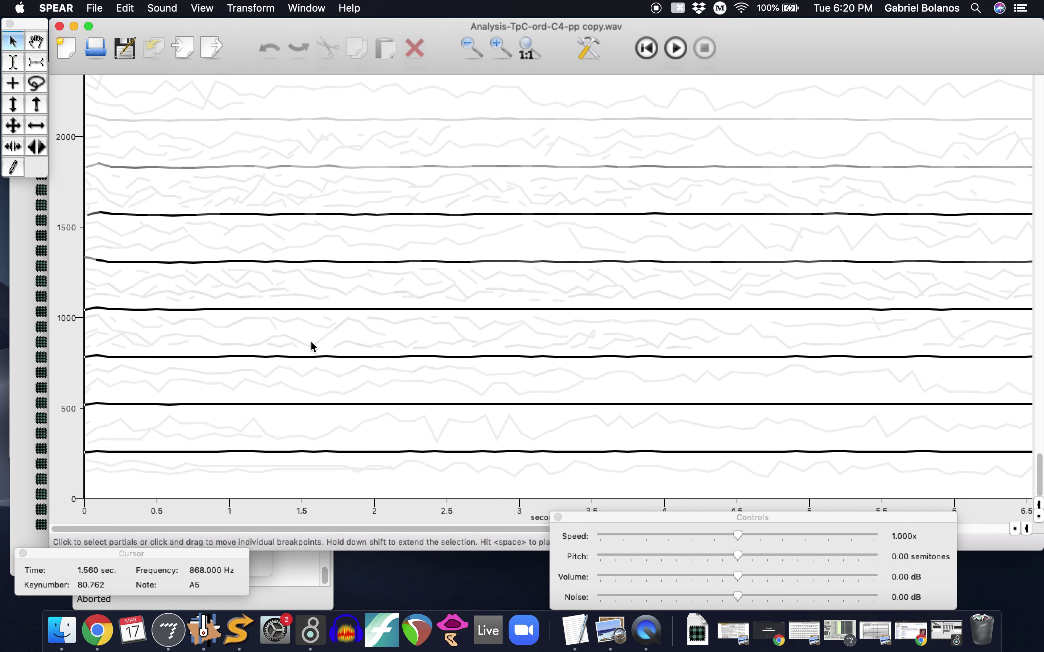
click(372, 292)
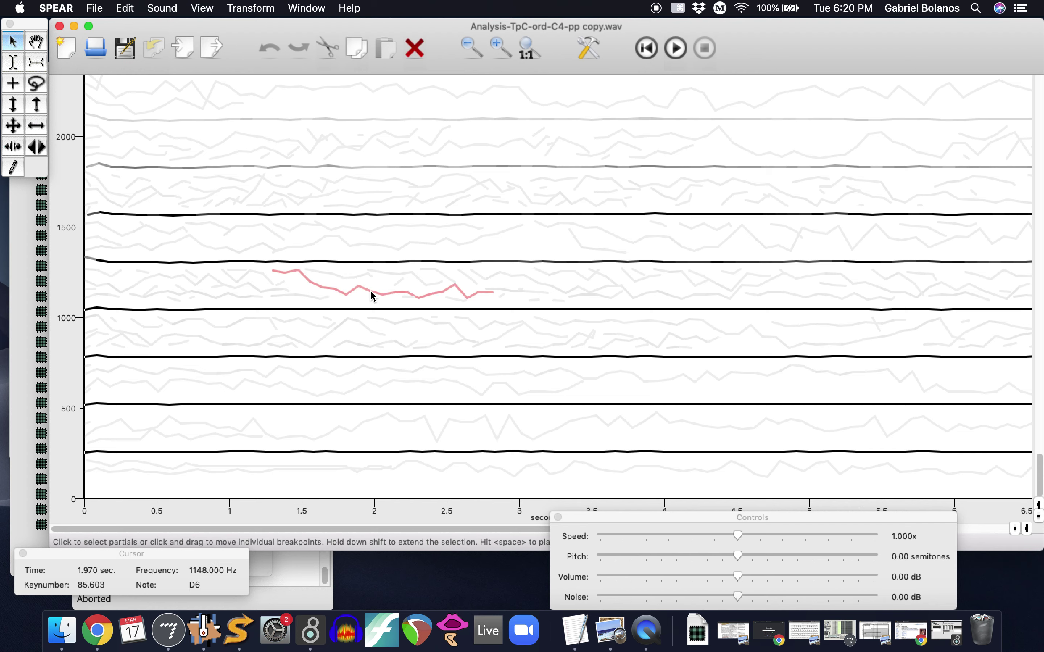
click(530, 290)
click(620, 290)
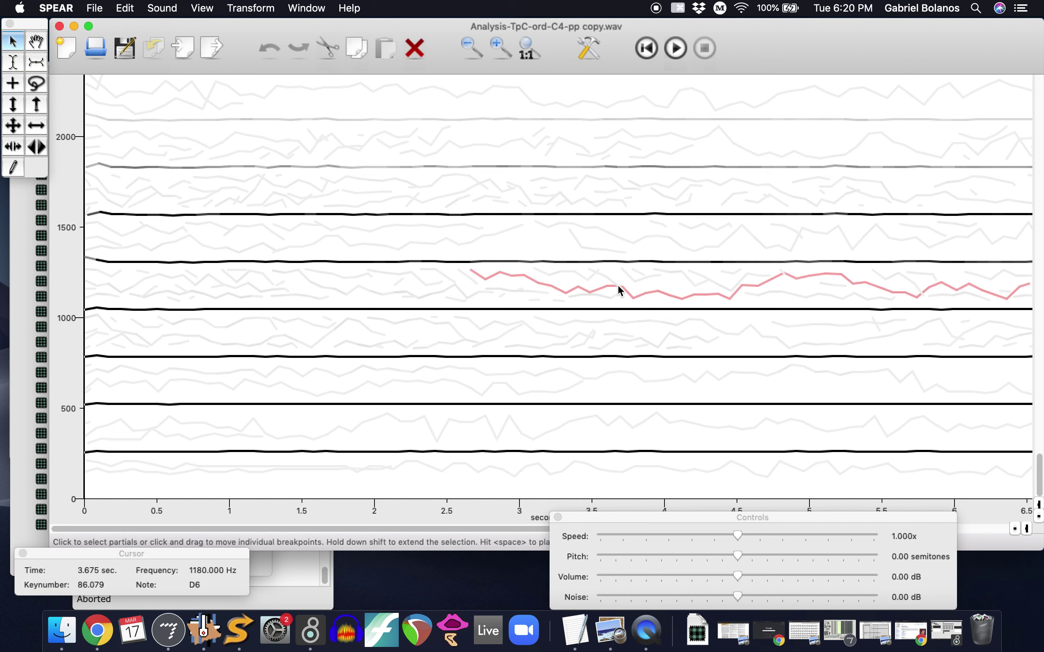
click(675, 276)
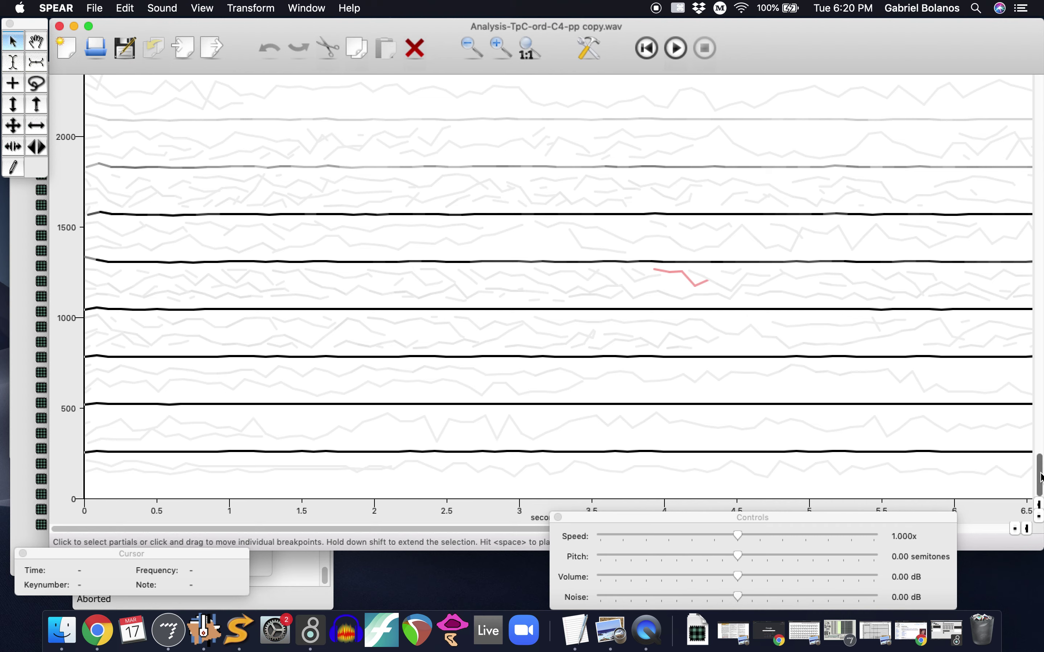
scroll(1032, 459, up, 10)
scroll(1000, 538, down, 10)
Play the ordinario partials, delete a short noisy partial, and play the result again.
drag(590, 517, 594, 546)
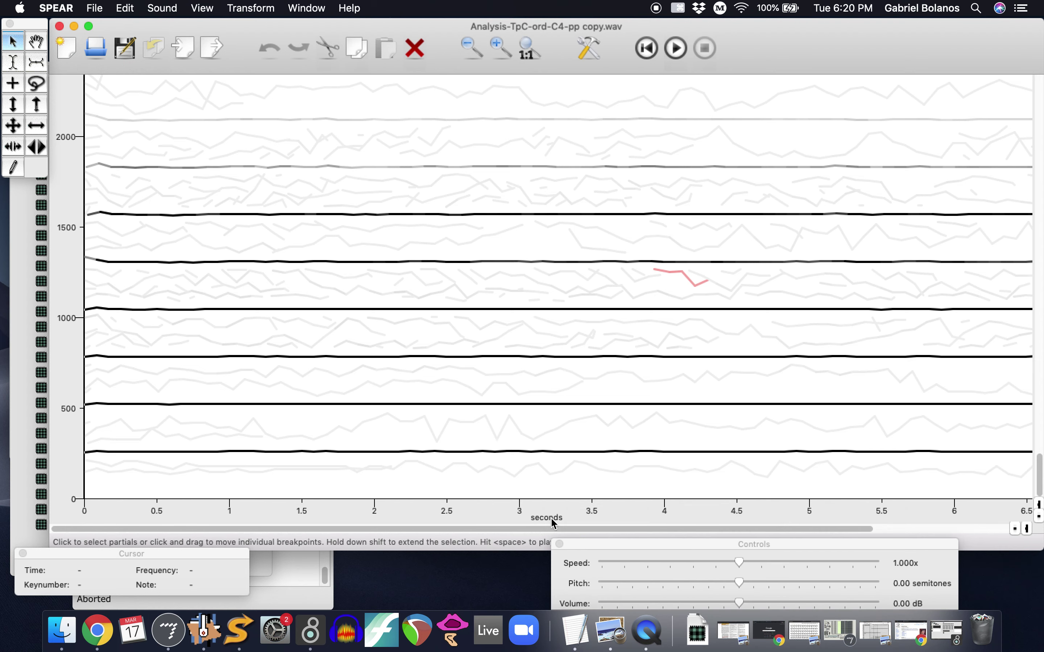
key(space)
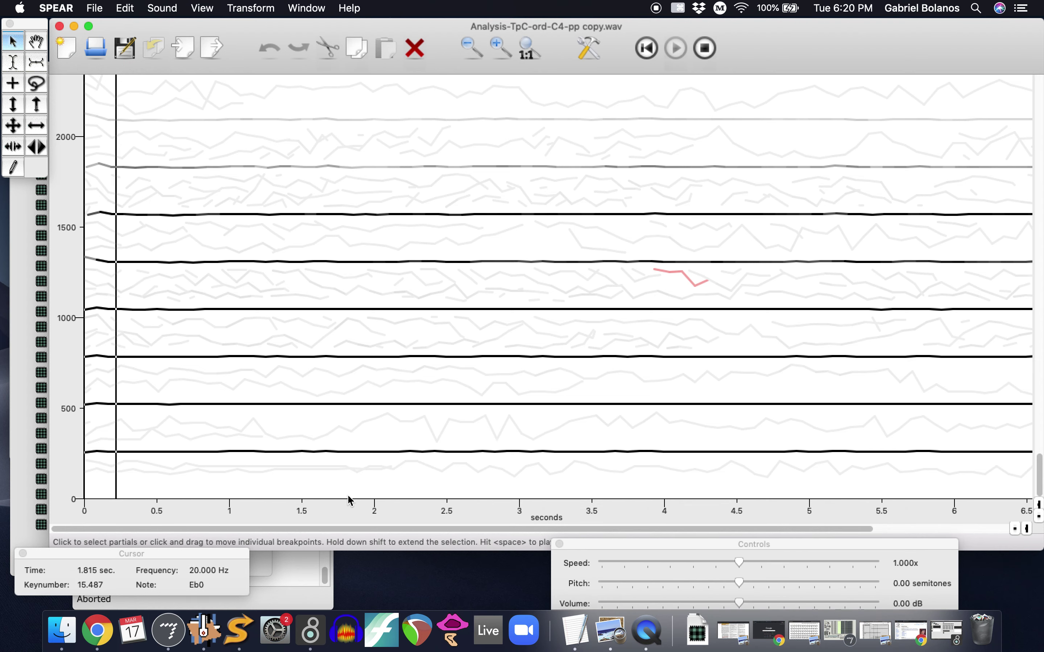
key(space)
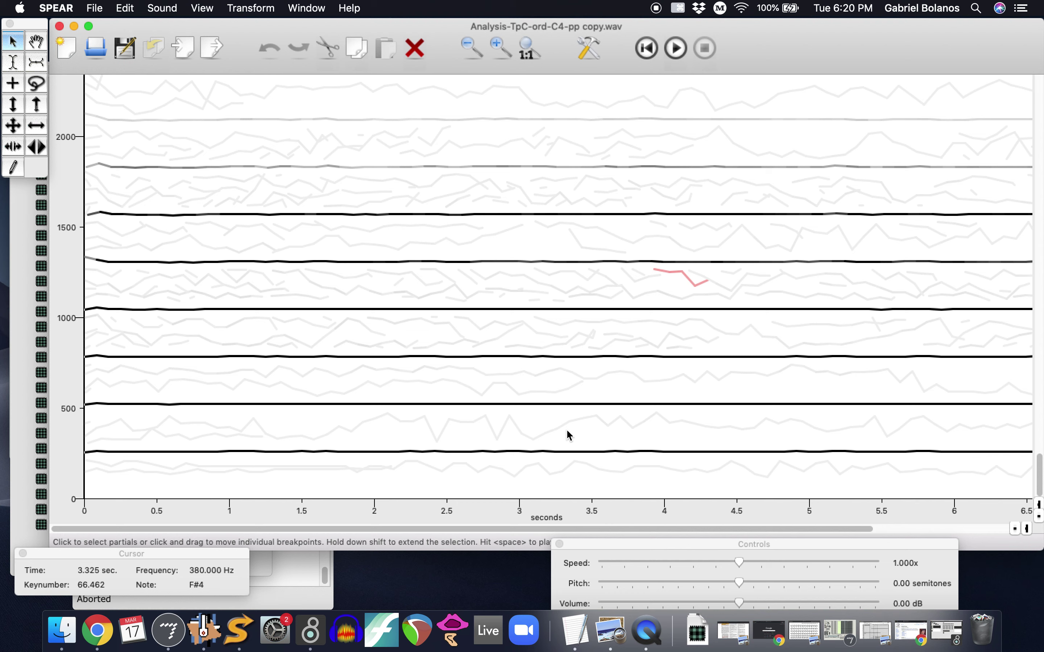
key(Delete)
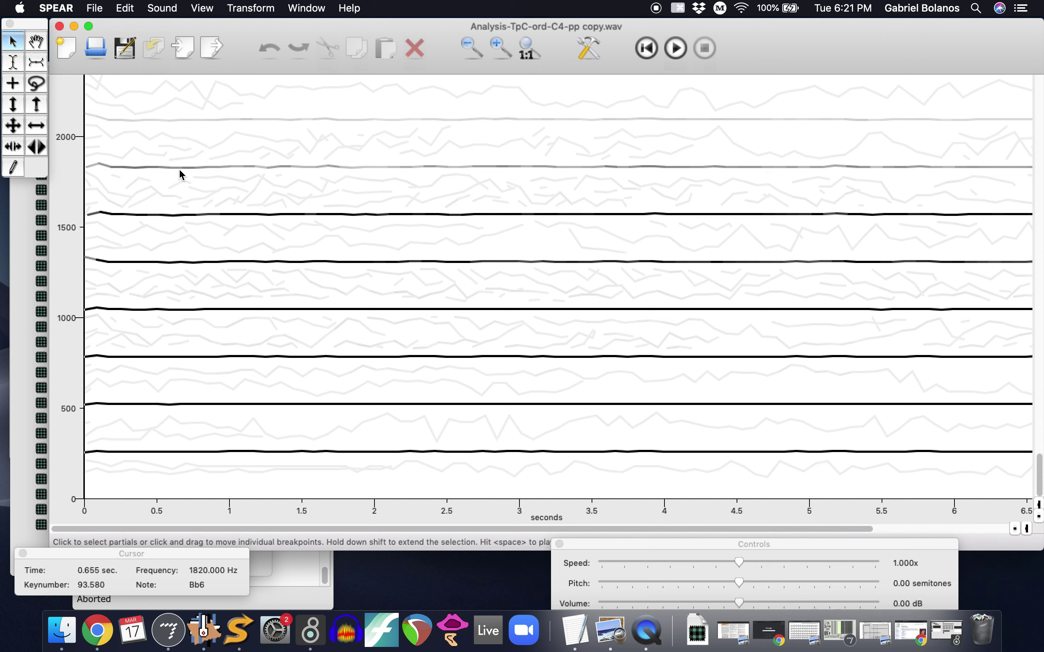
key(space)
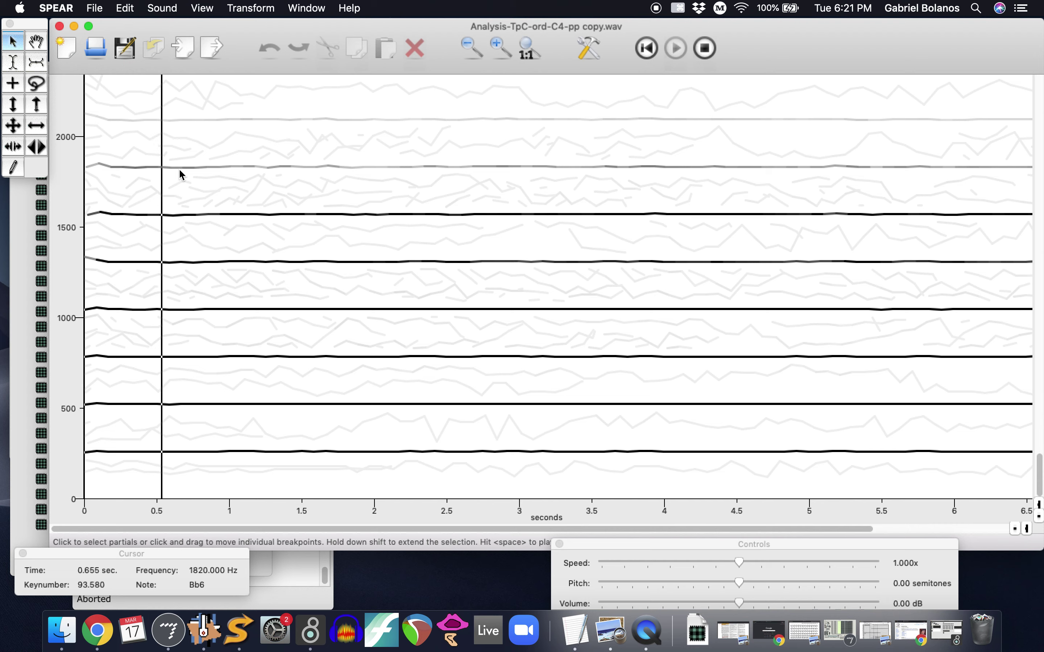
key(space)
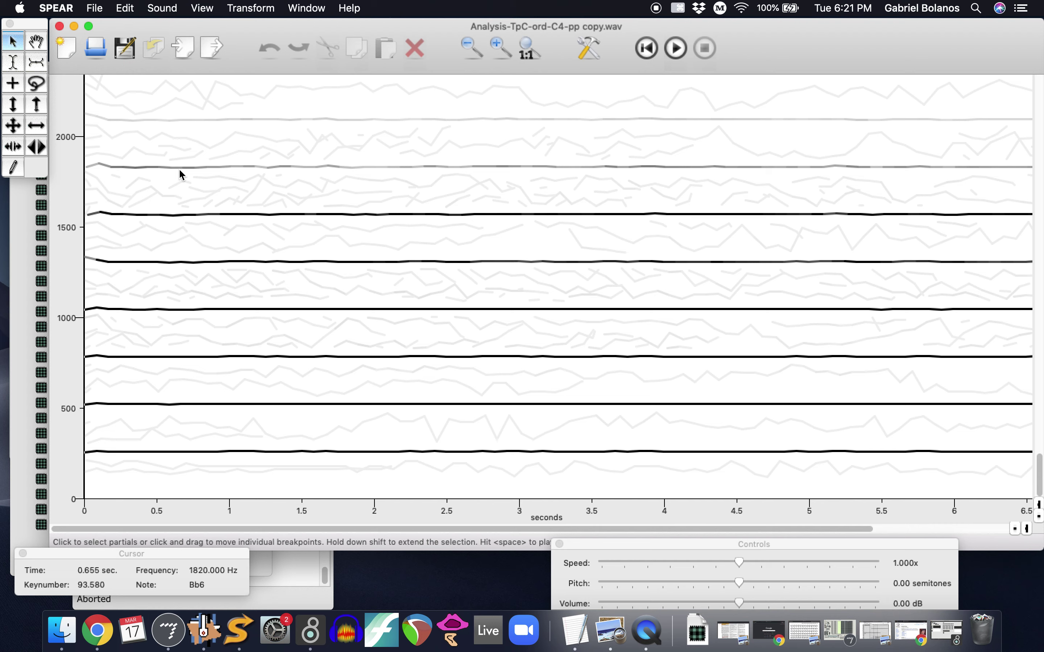
click(190, 452)
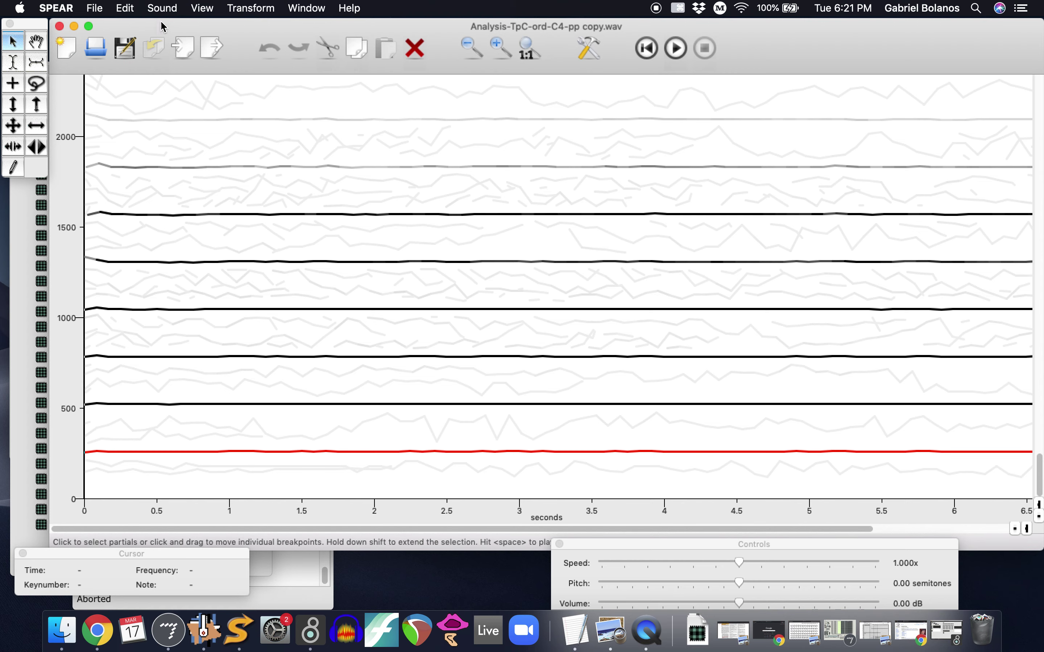
click(126, 8)
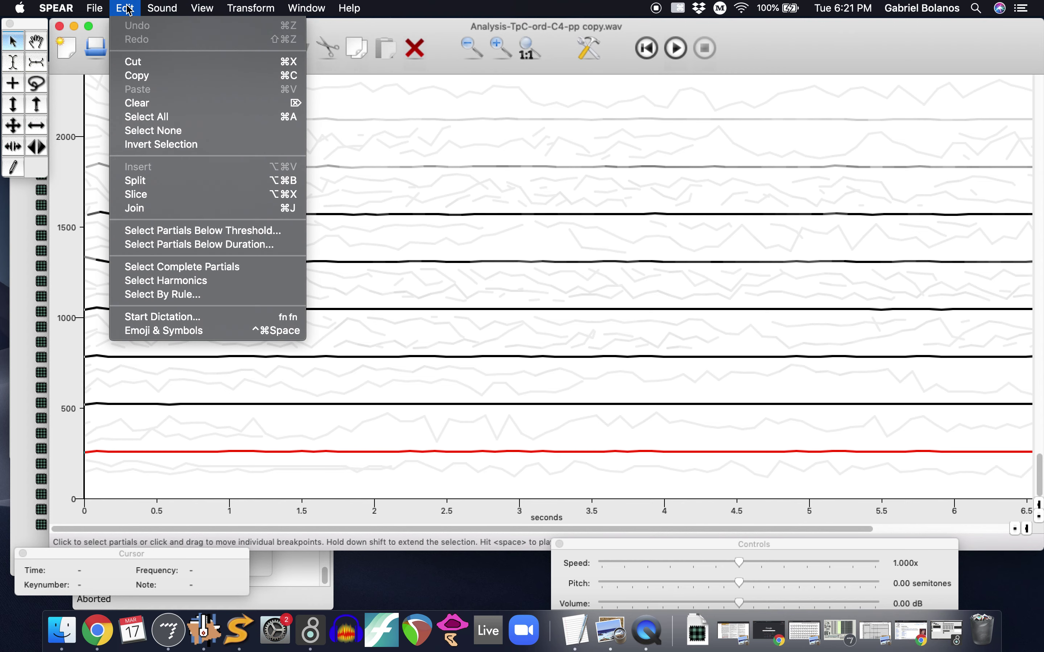
click(161, 145)
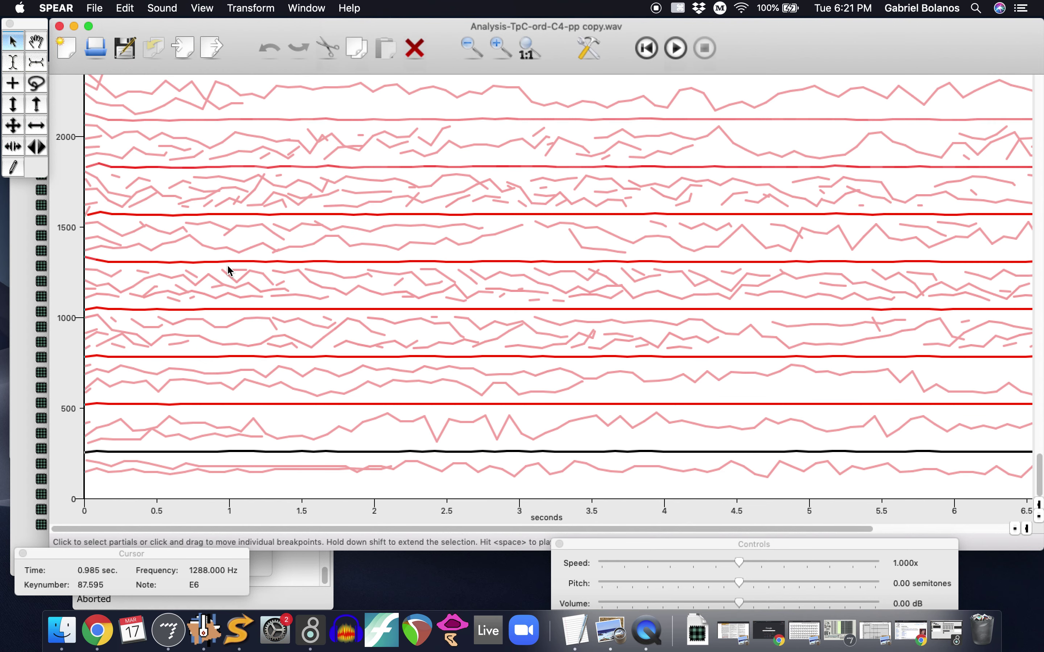
key(Delete)
key(space)
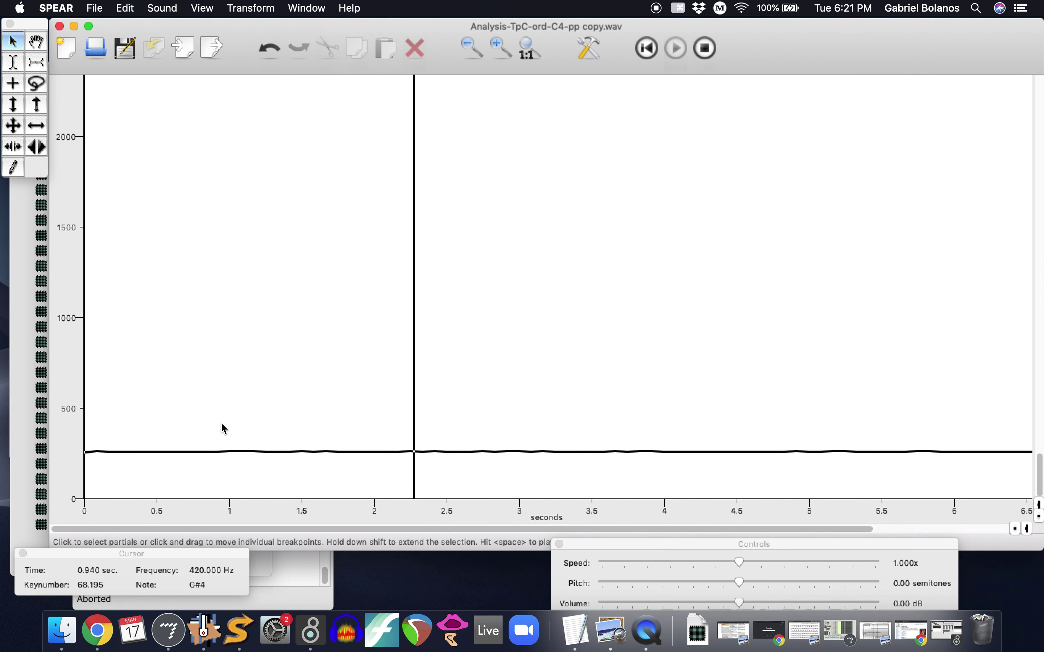
key(space)
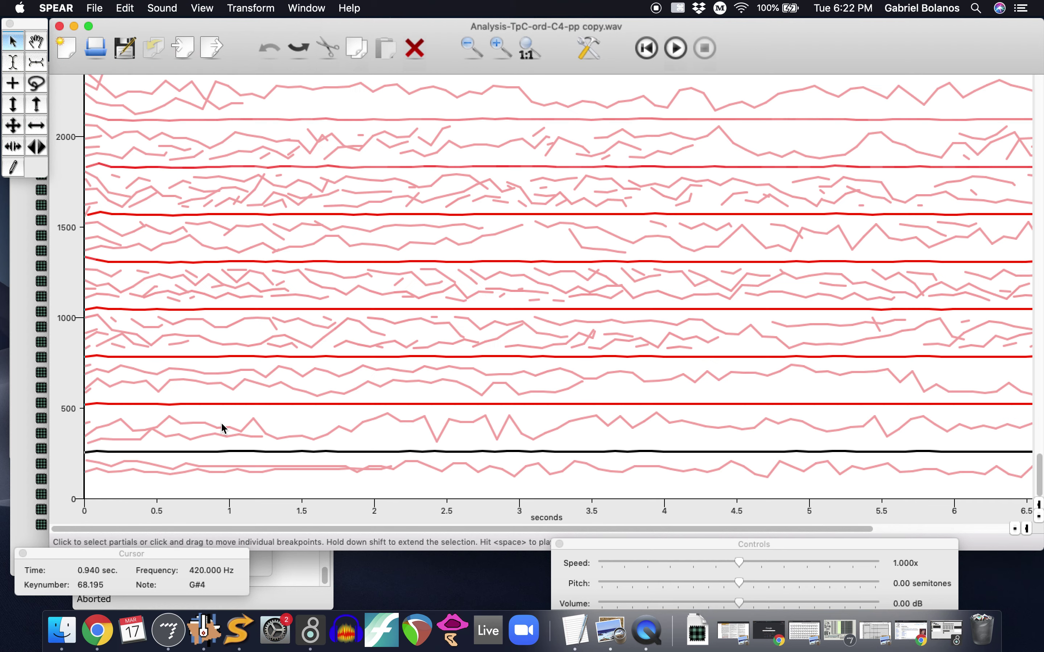
key(space)
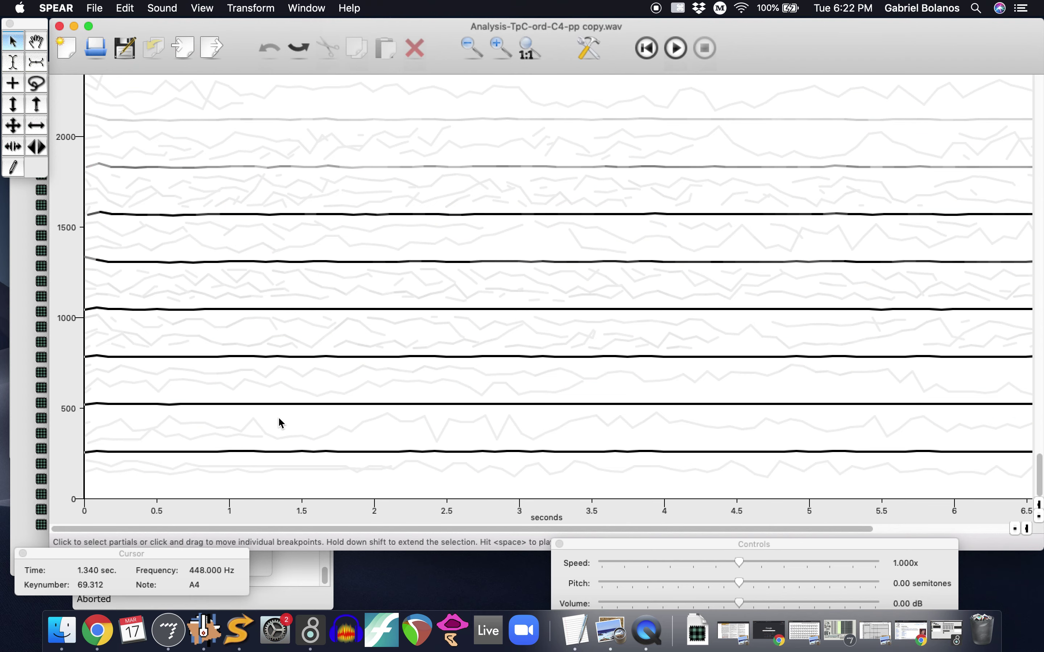
click(258, 403)
click(125, 8)
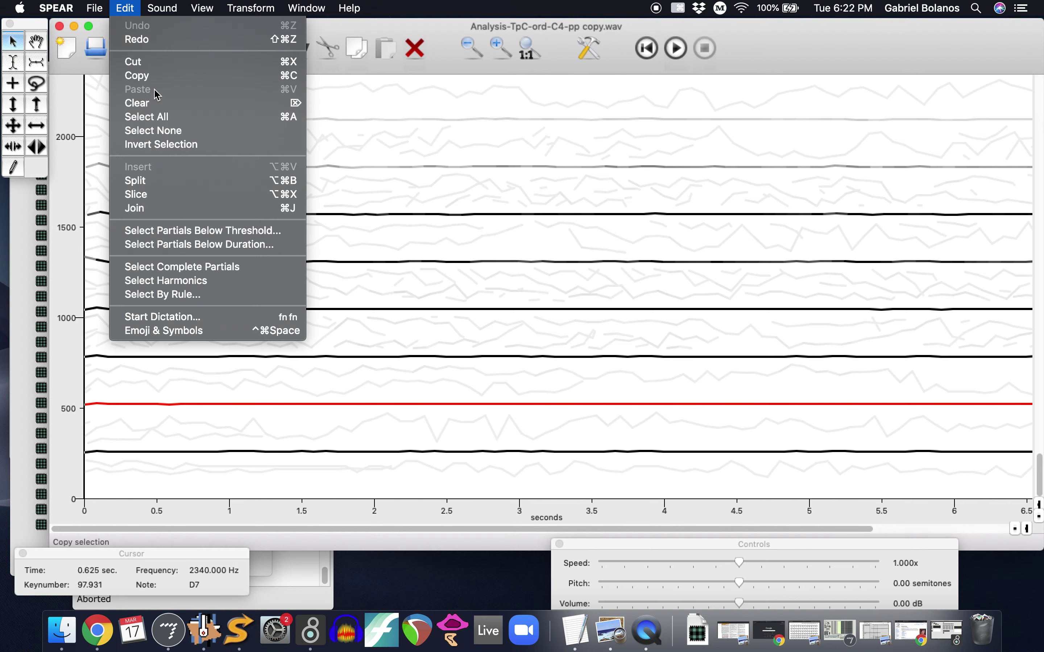
click(133, 144)
key(Delete)
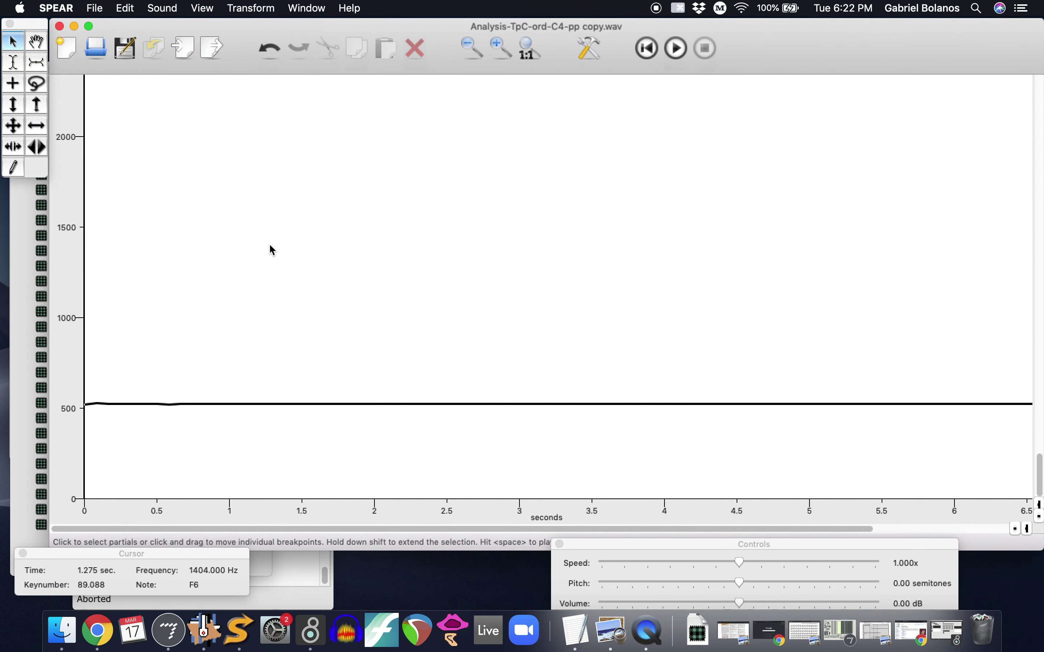
key(space)
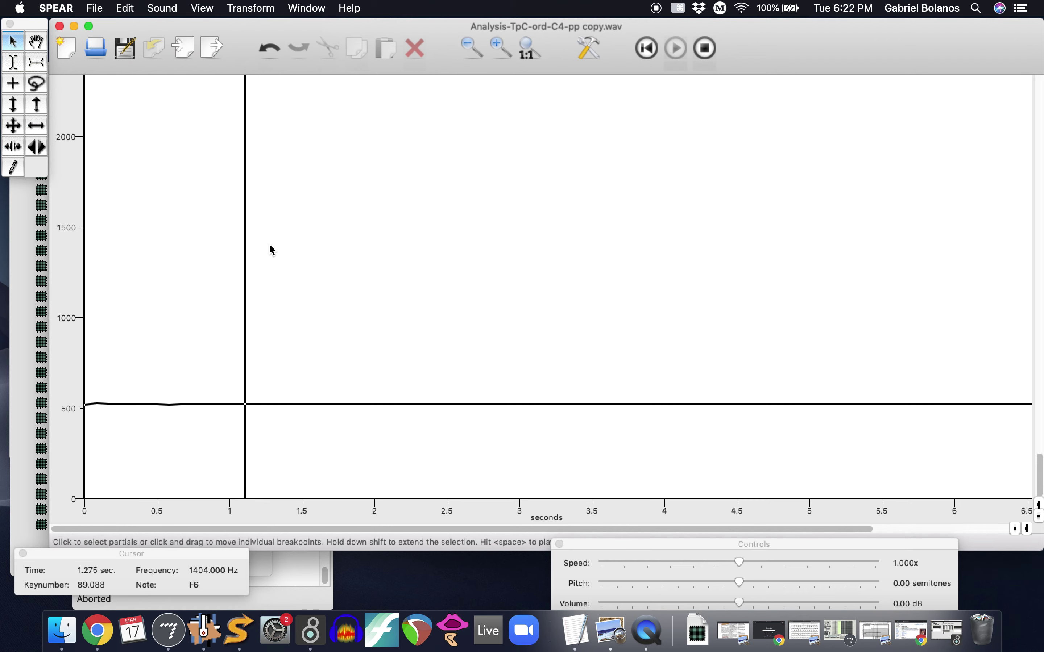
key(space)
key(super+z)
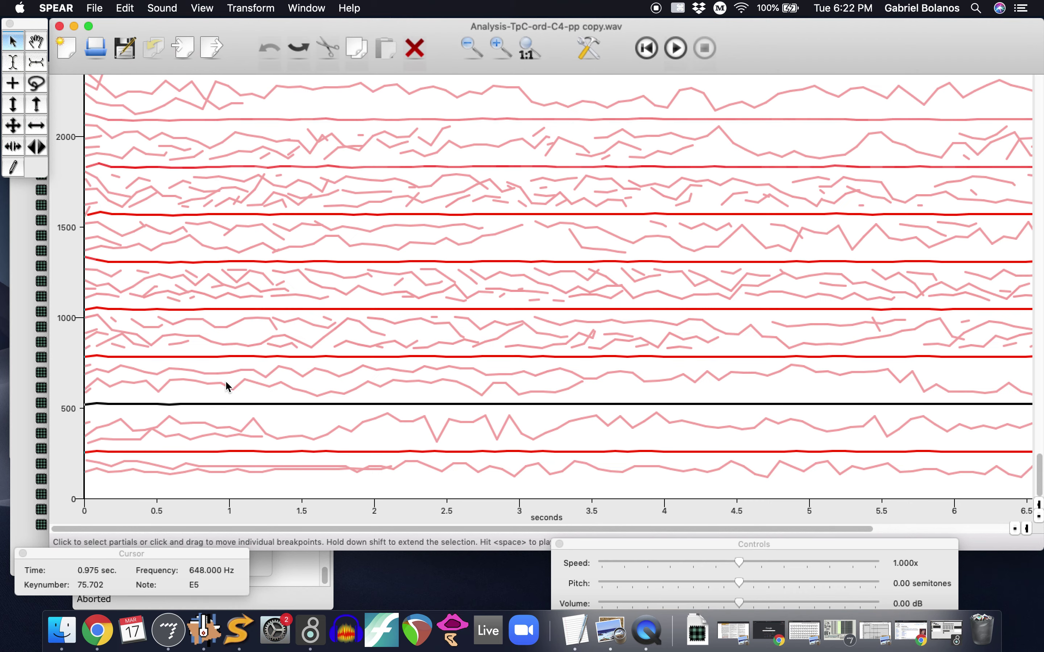
click(214, 357)
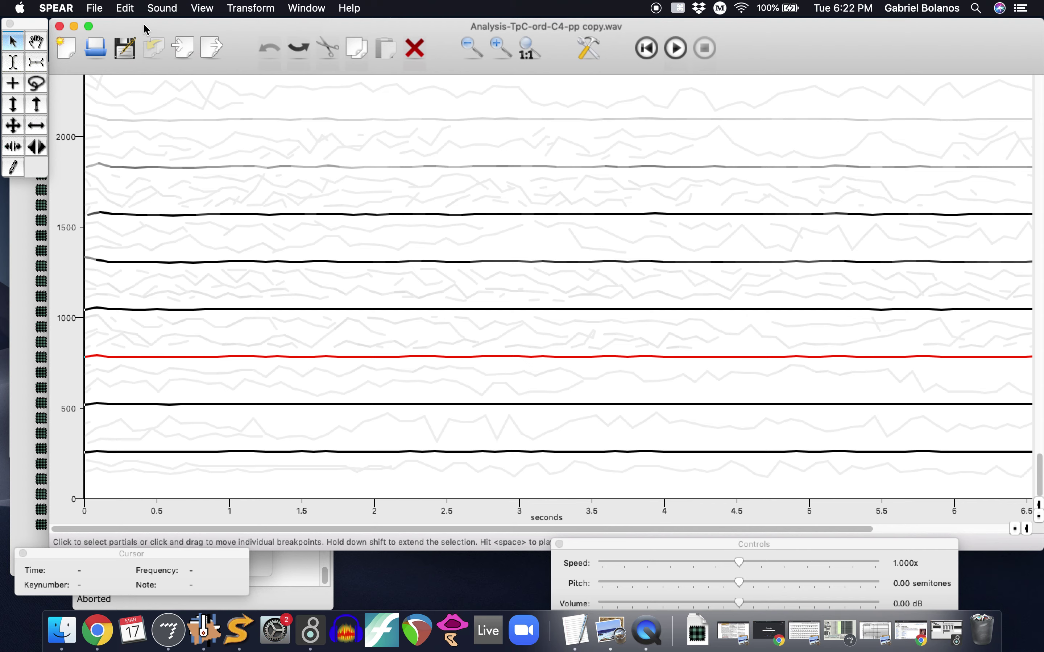
click(125, 7)
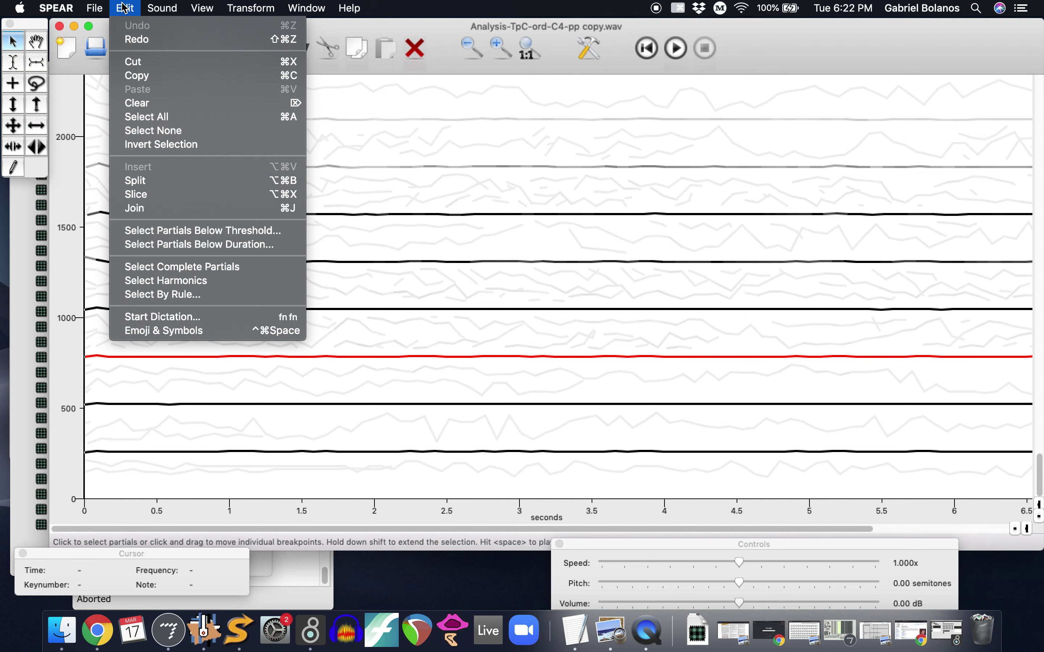
click(168, 145)
key(Delete)
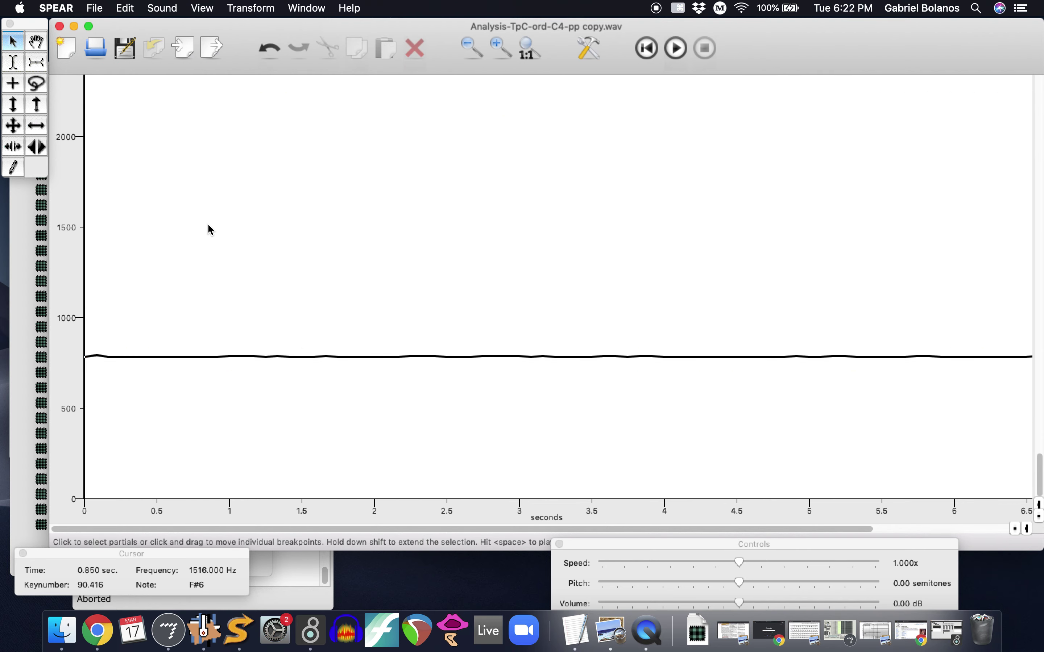
key(space)
key(space)
key(super+z)
click(203, 475)
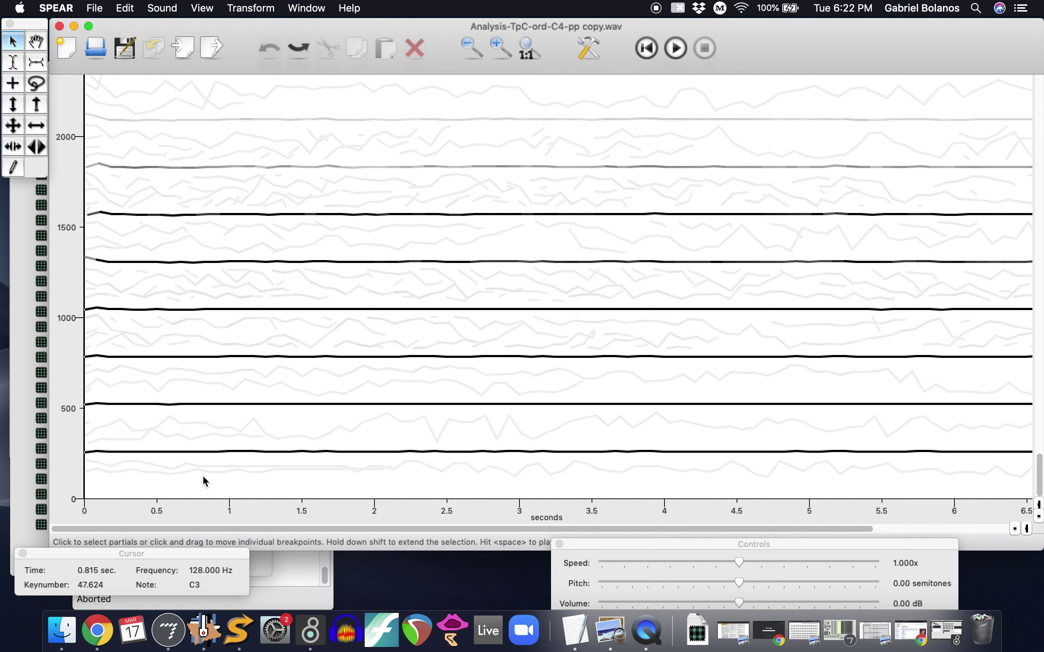
click(198, 451)
click(206, 404)
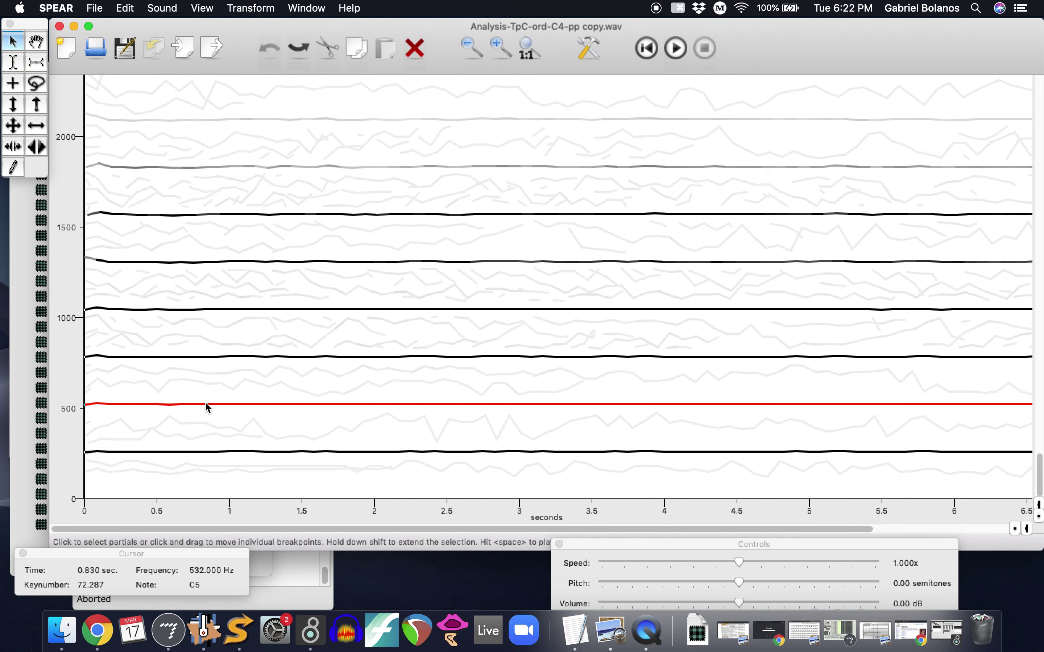
click(207, 360)
click(206, 356)
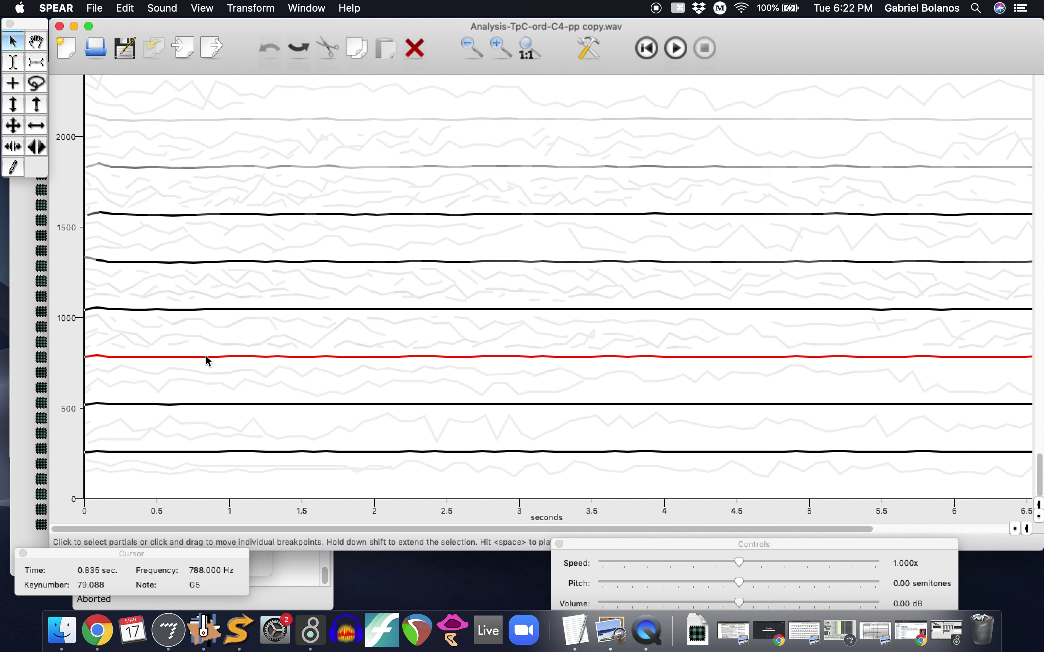
click(209, 308)
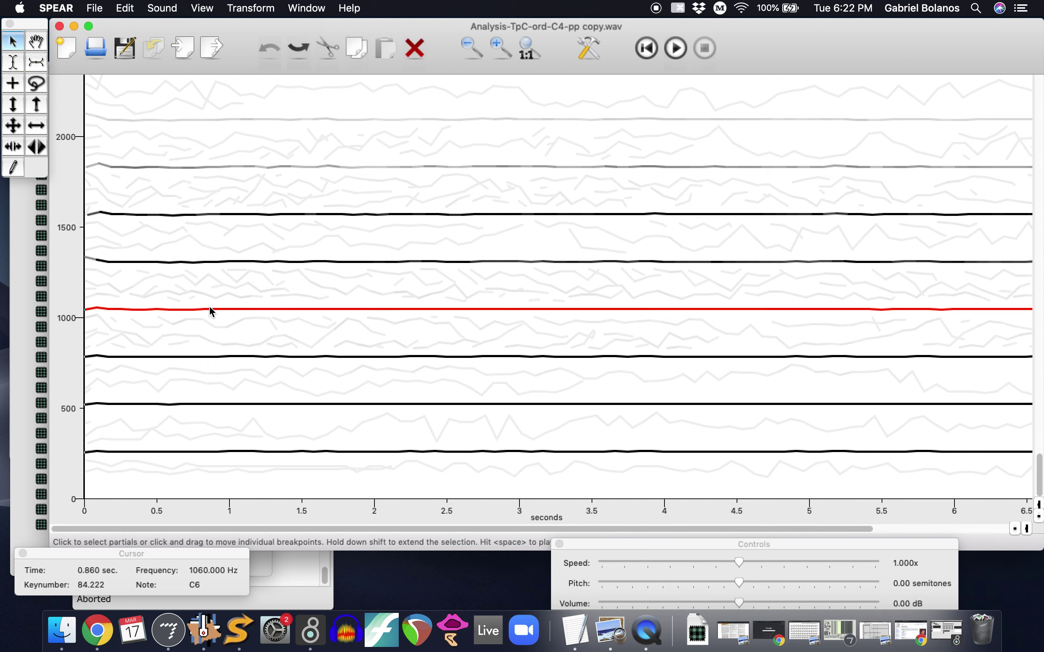
click(203, 262)
click(191, 216)
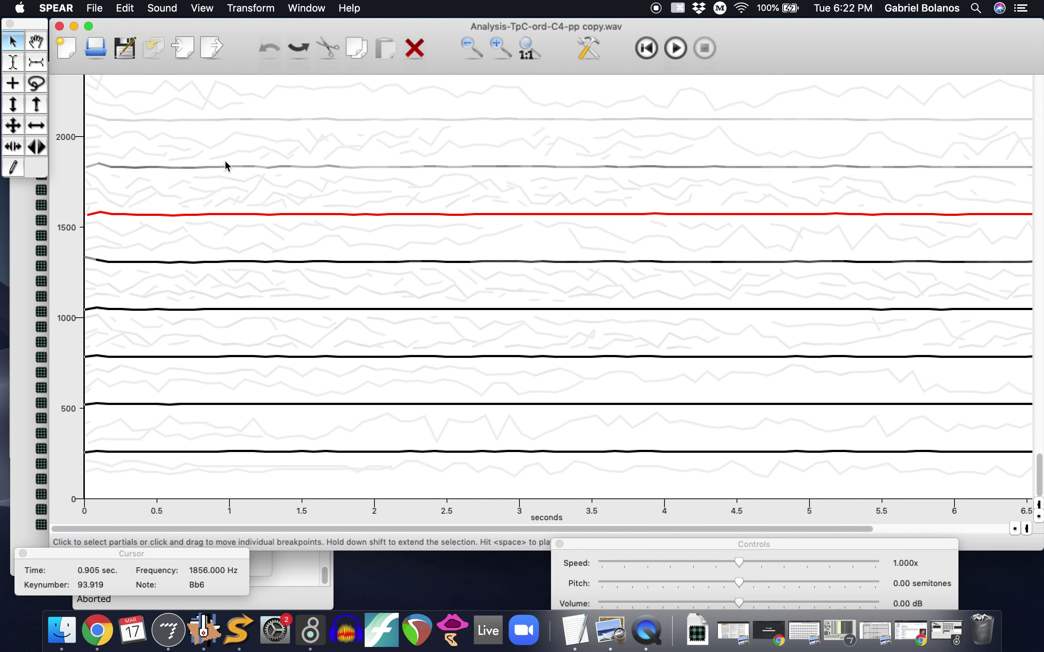
click(265, 451)
click(304, 417)
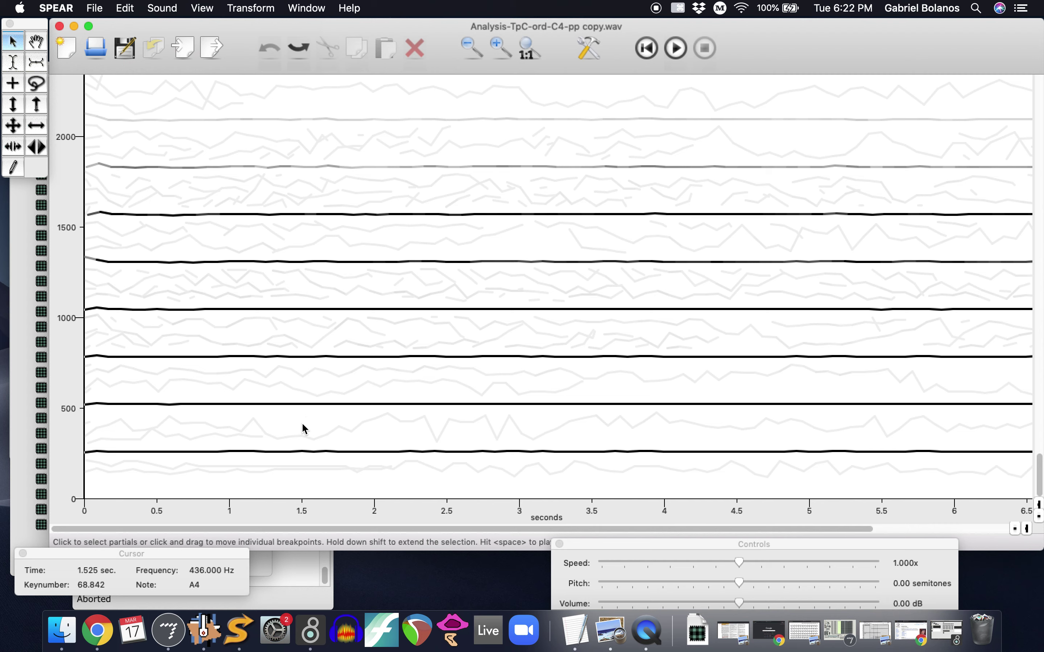
click(263, 452)
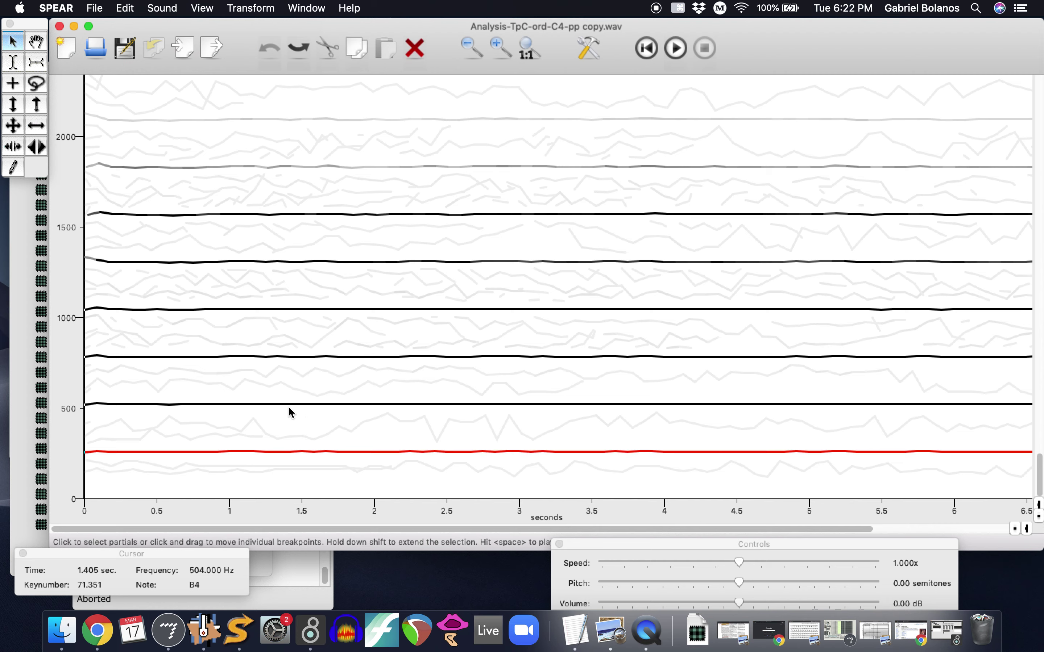
click(288, 404)
click(293, 357)
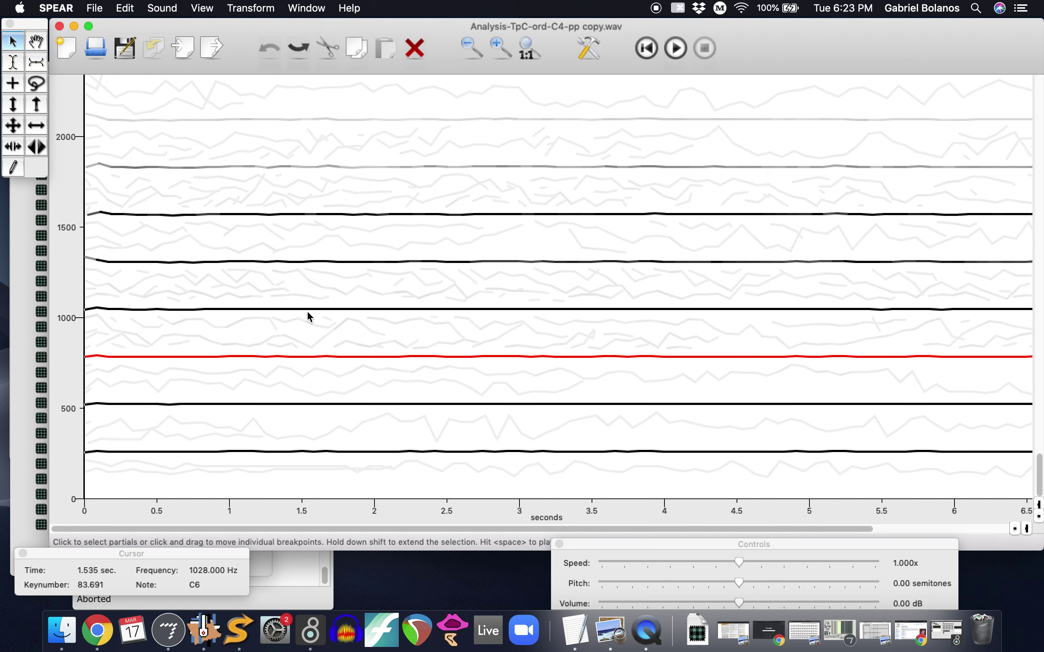
click(306, 310)
click(295, 261)
click(292, 215)
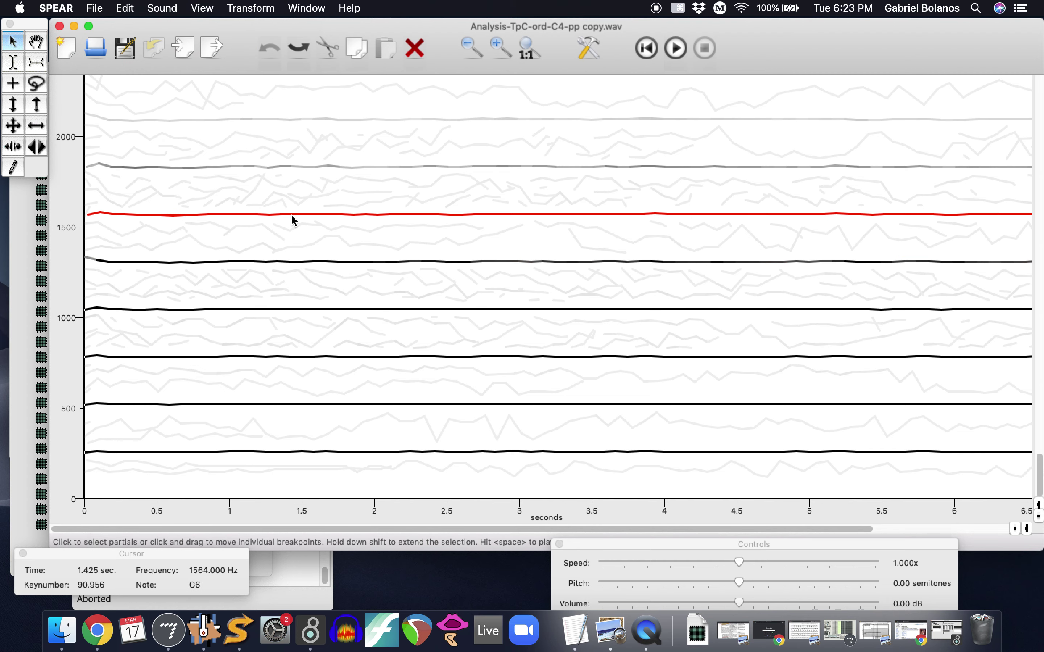
click(384, 197)
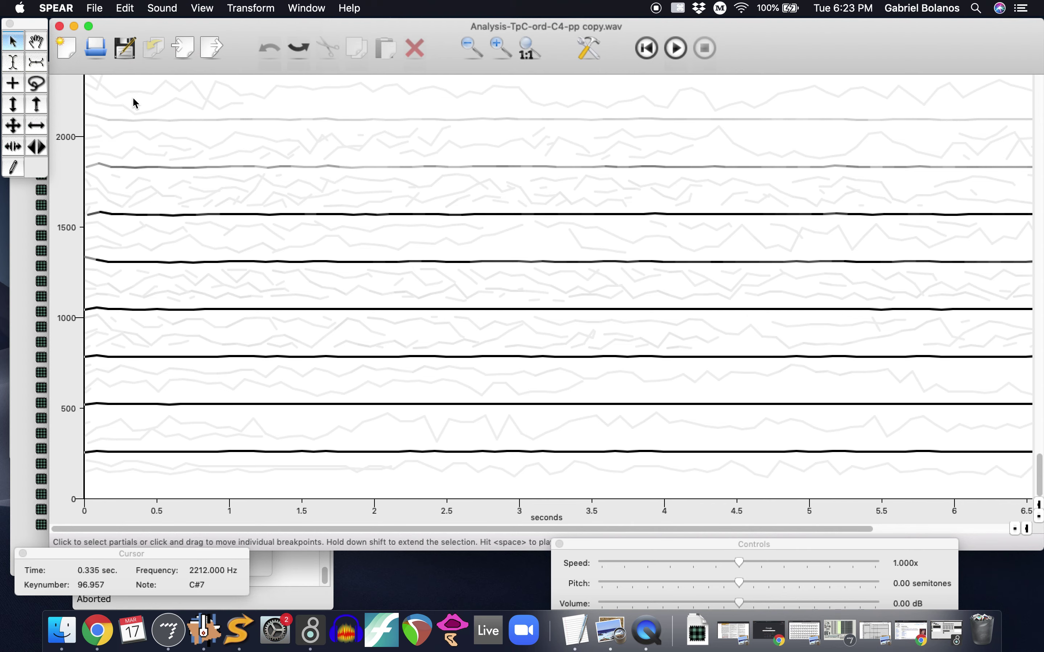
Preview the harmon-mute TpC+H-ord-C4-fp copy.aif in Finder and drop it onto SPEAR.
drag(1039, 553, 727, 515)
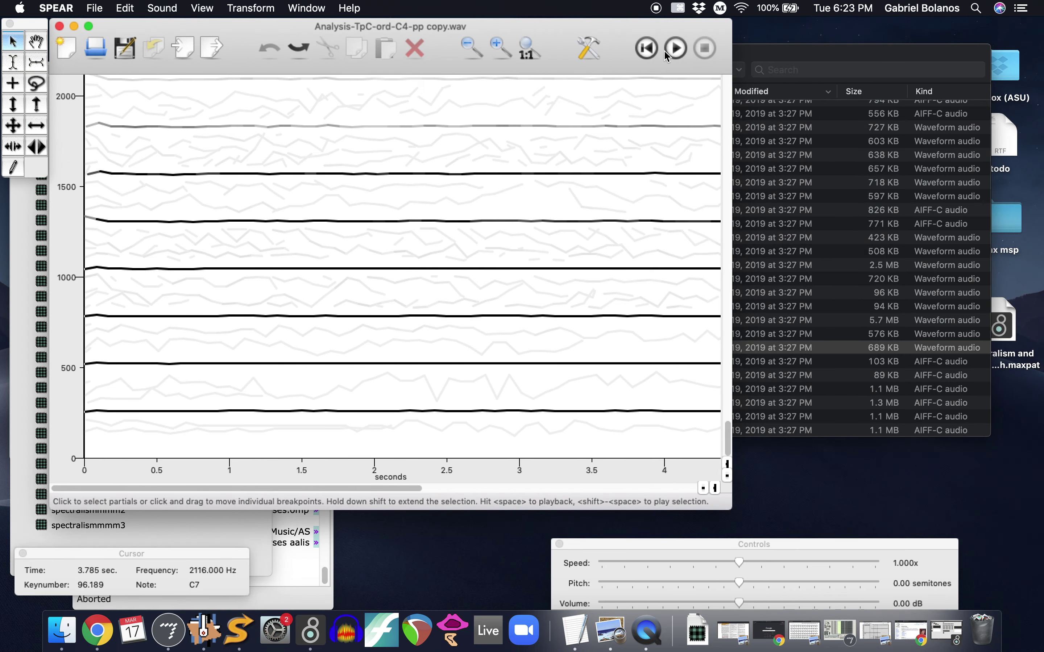
click(890, 59)
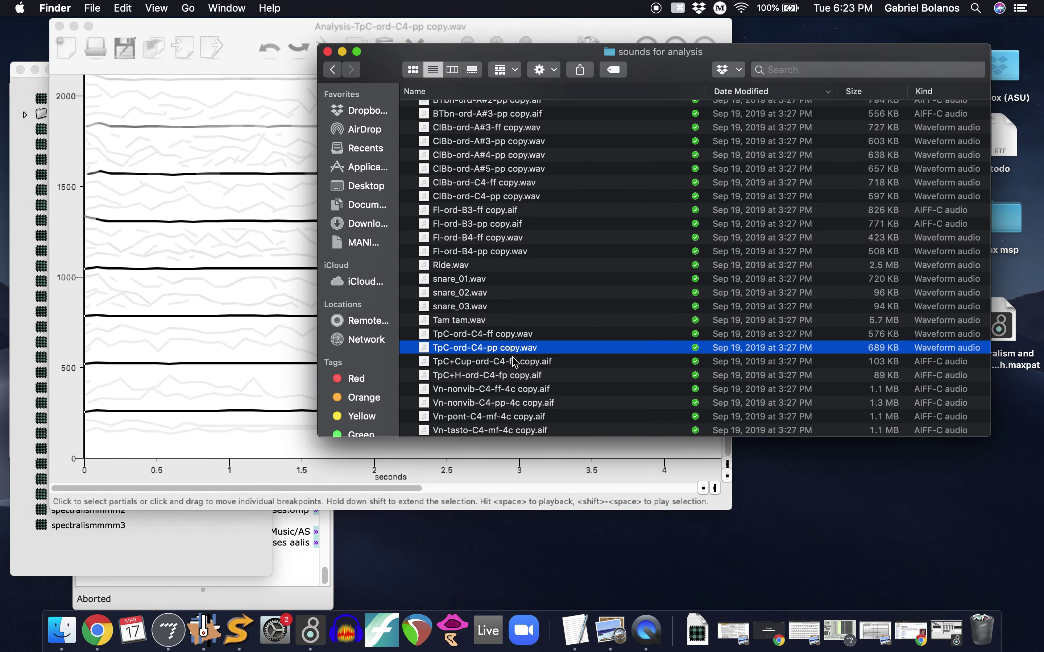
click(462, 375)
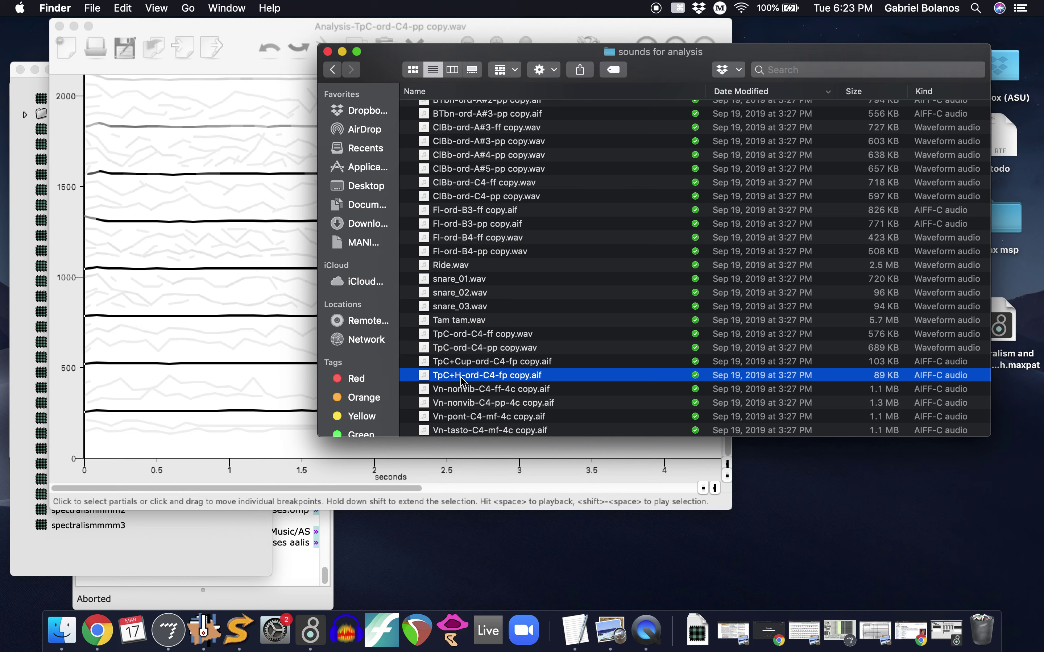
key(space)
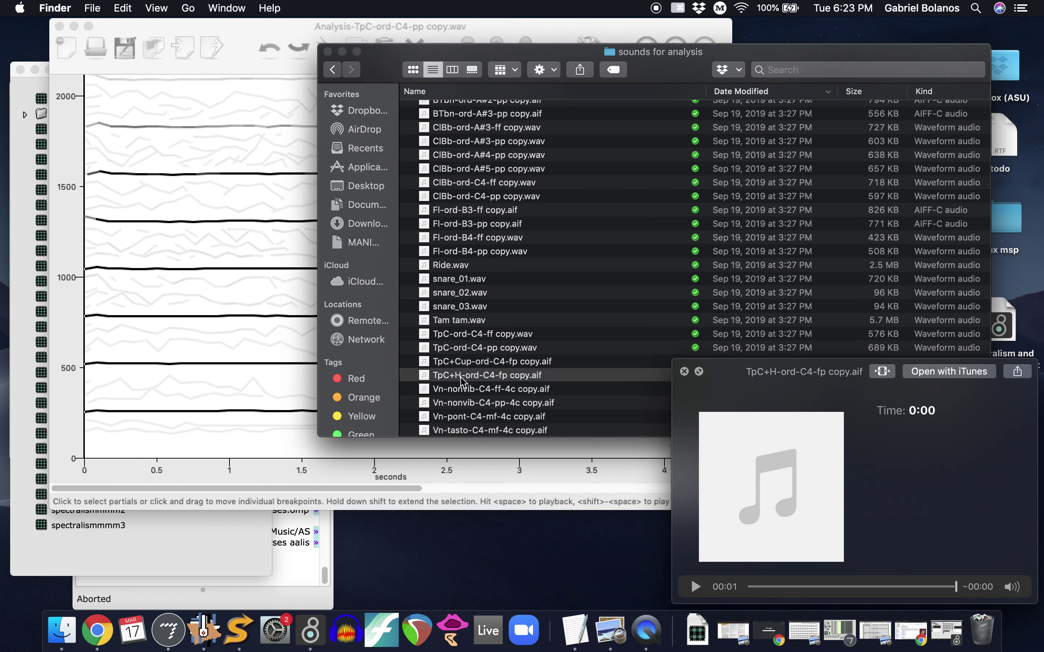
key(space)
drag(471, 380, 241, 630)
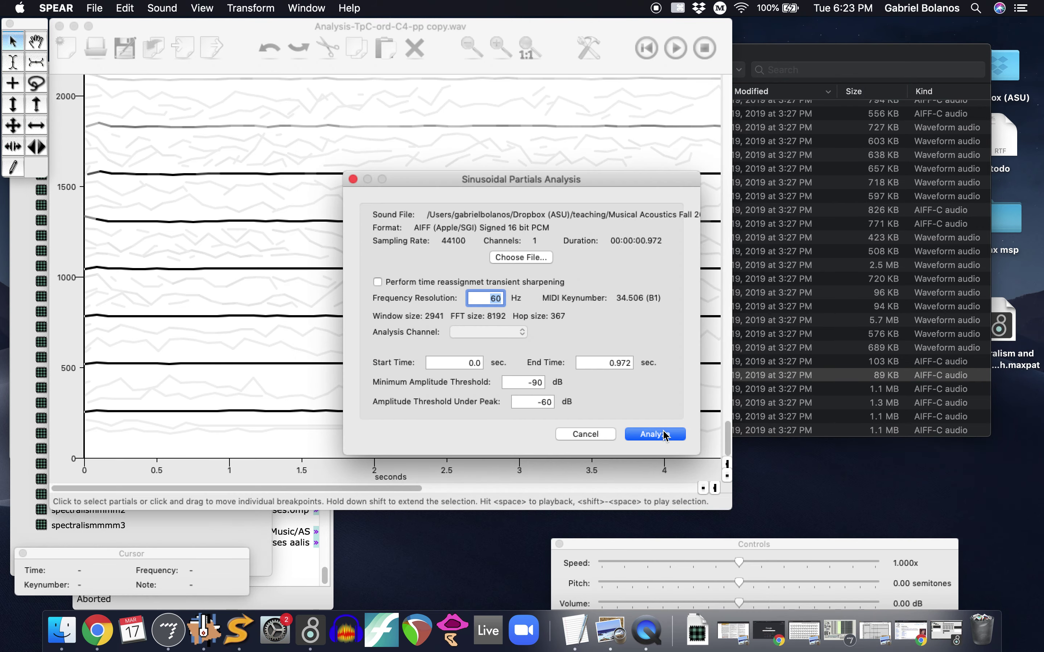
Analyze the harmon-mute file and place its window right of the ordinario analysis.
click(655, 434)
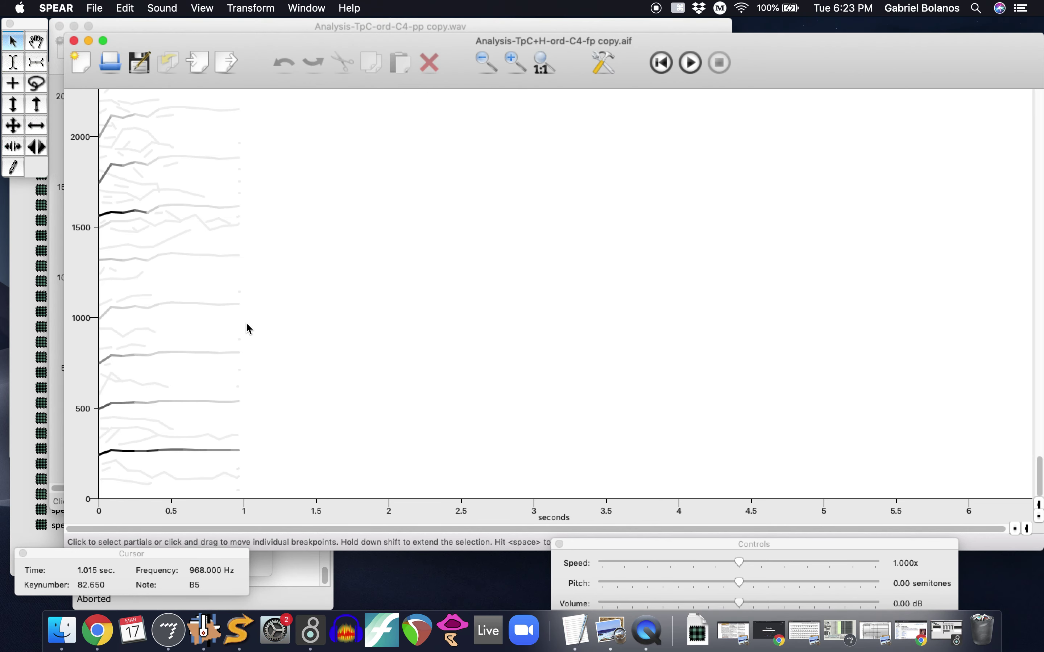
click(299, 36)
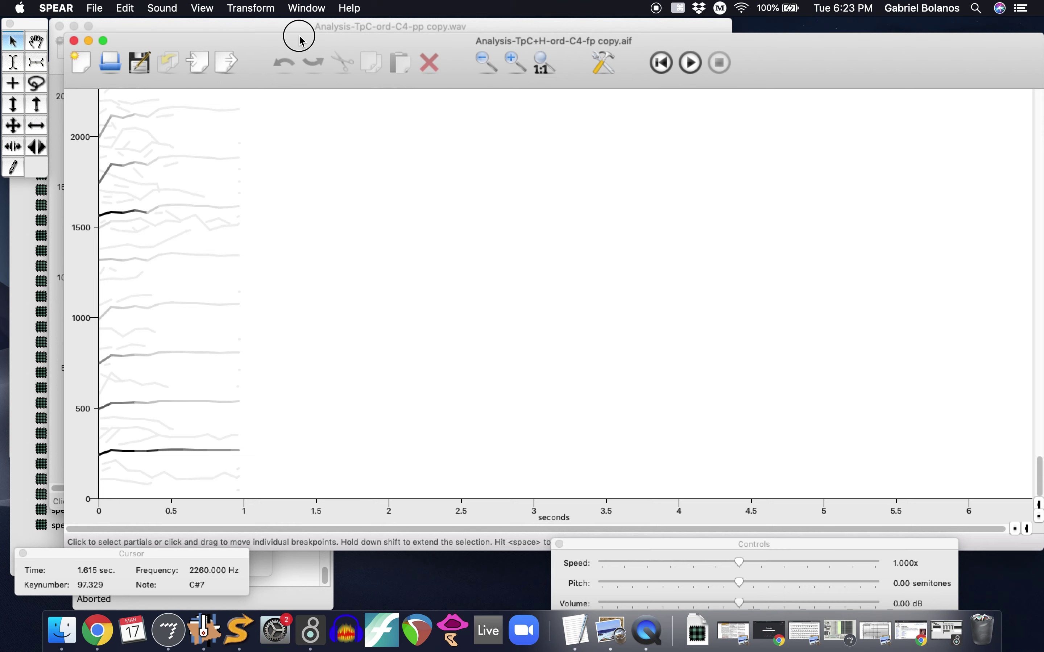
drag(299, 36, 656, 21)
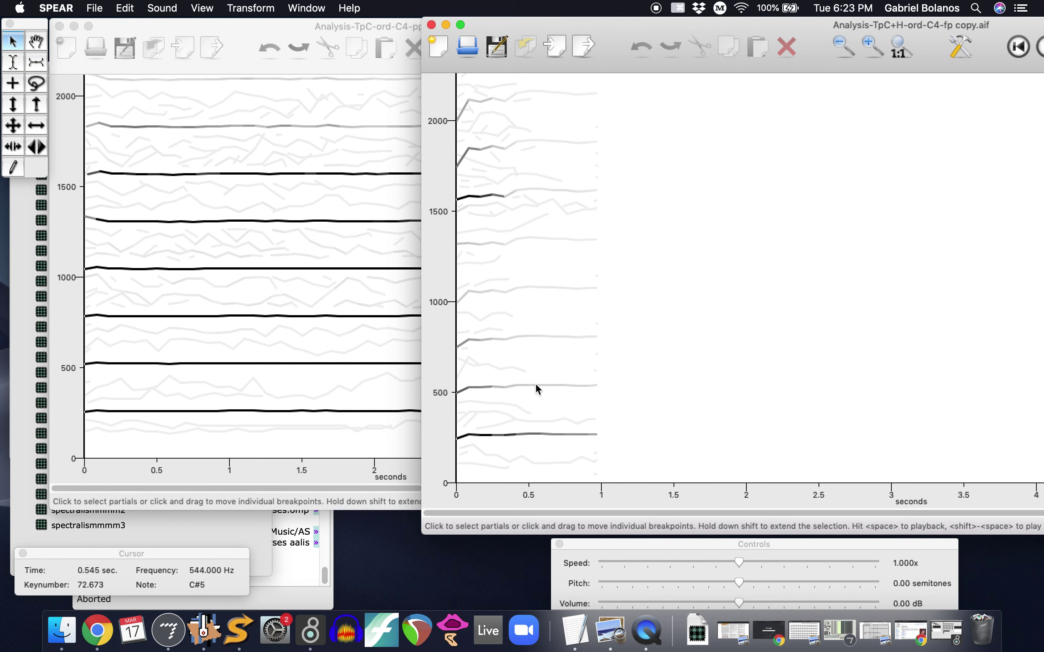
double_click(304, 29)
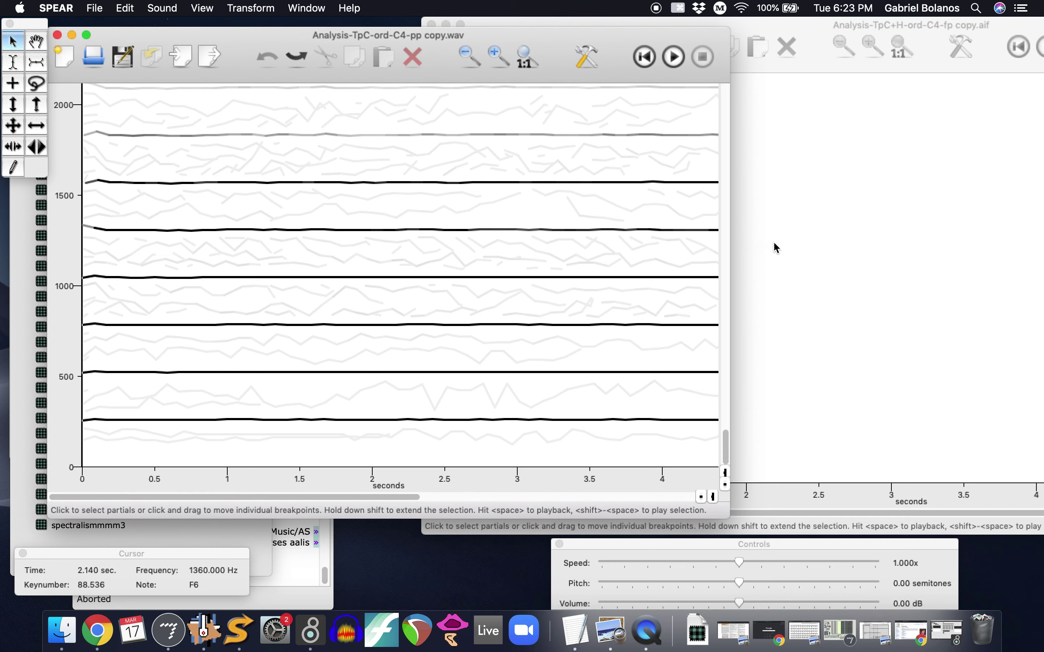
drag(613, 41, 612, 57)
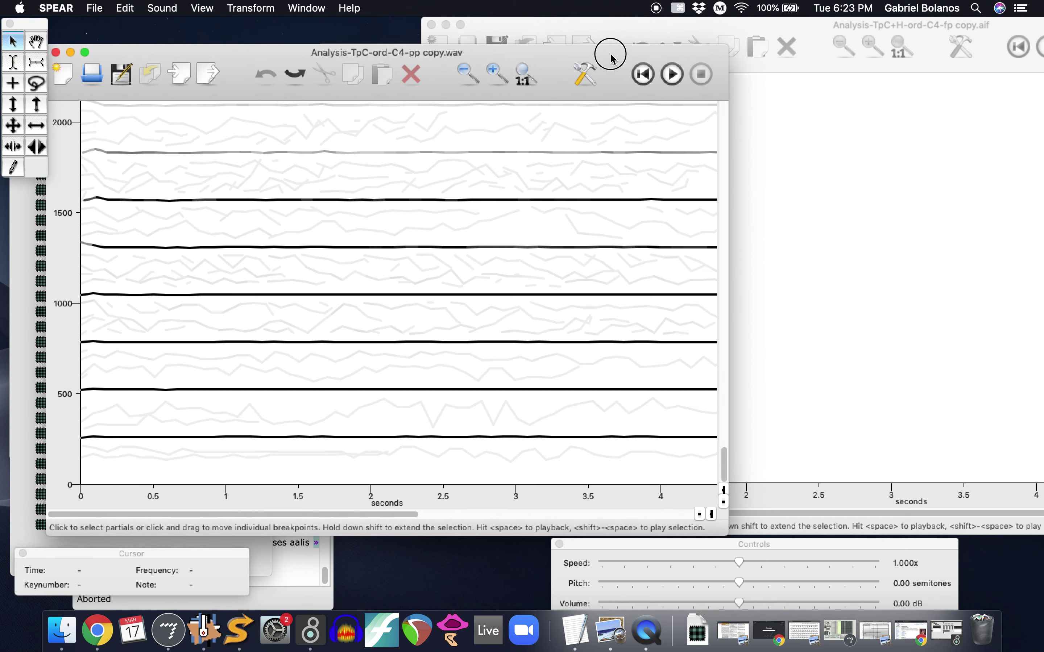
click(838, 251)
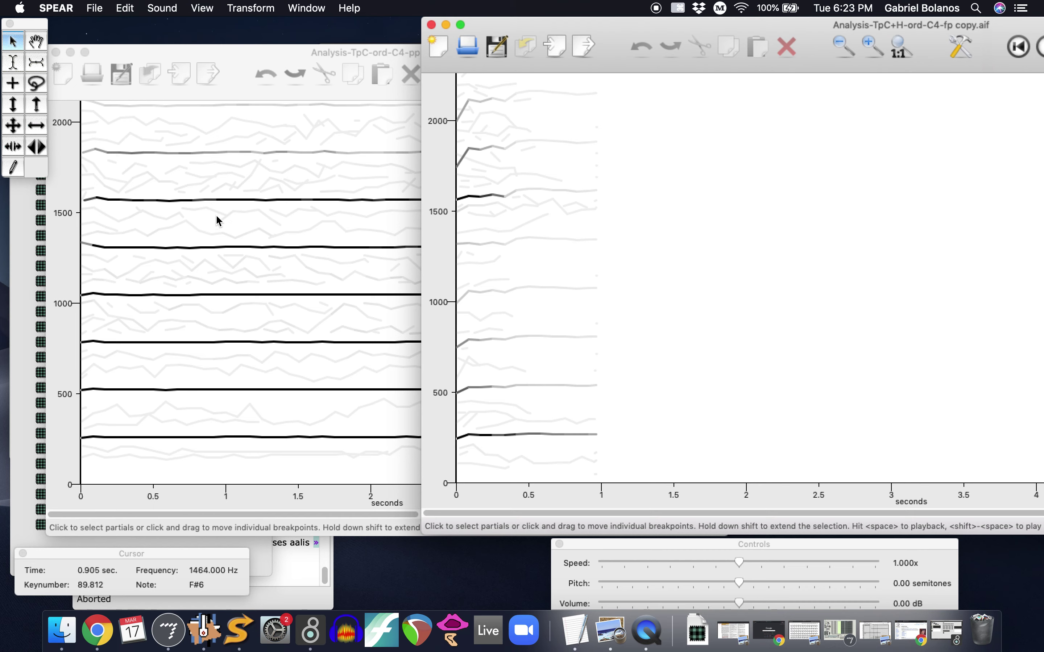
Close the harmon-mute analysis unsaved and analyze TpC+Cup-ord-C4-fp copy.aif with default settings.
click(432, 25)
click(566, 227)
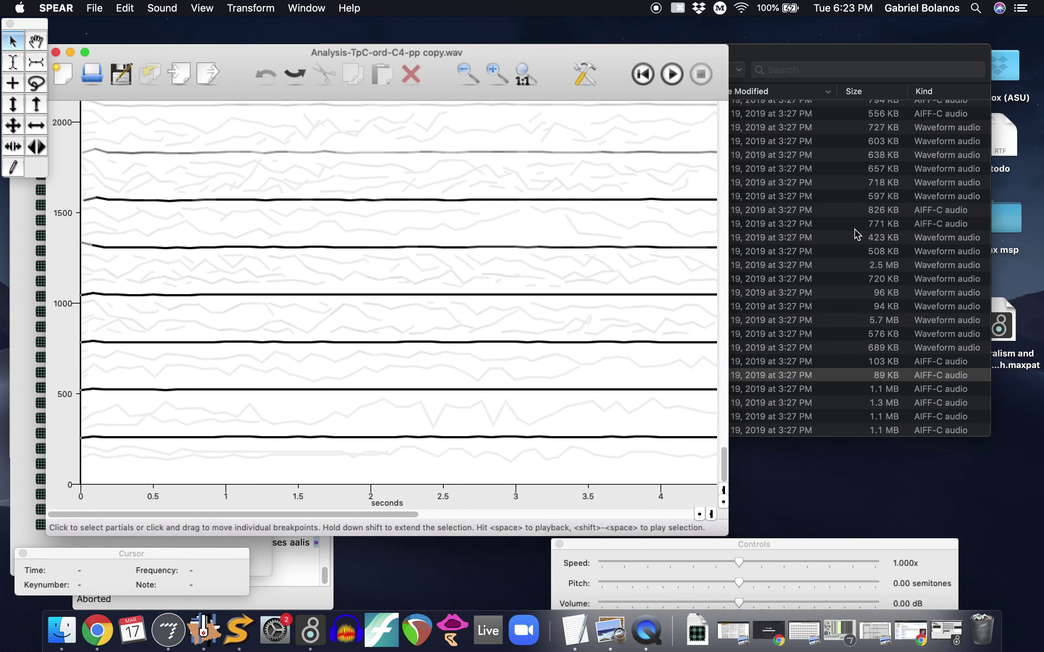
click(877, 60)
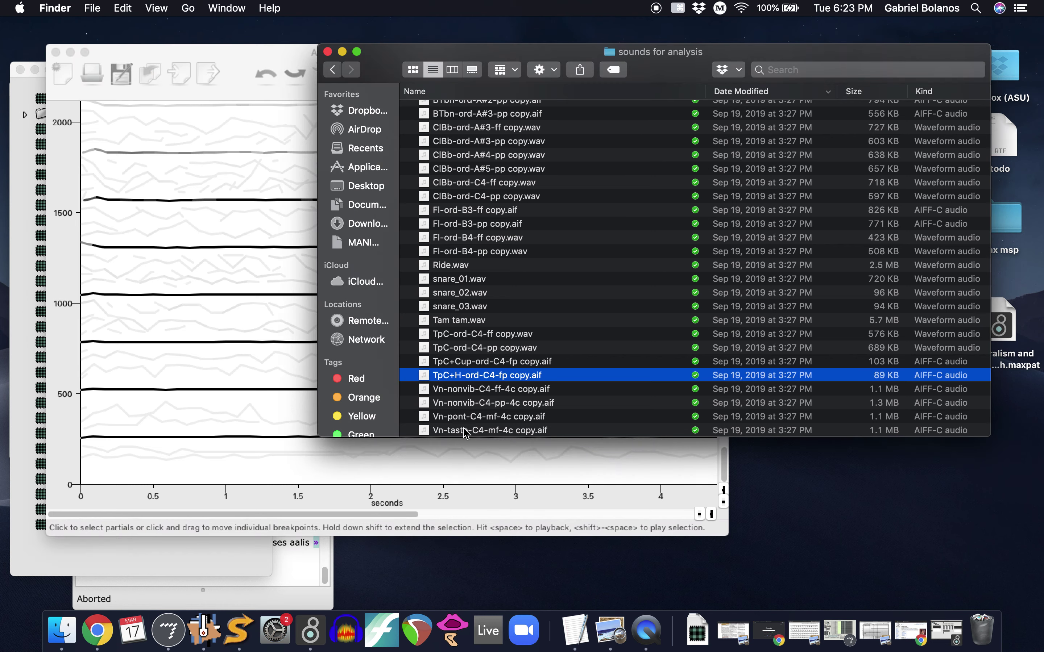
click(490, 362)
drag(490, 362, 244, 635)
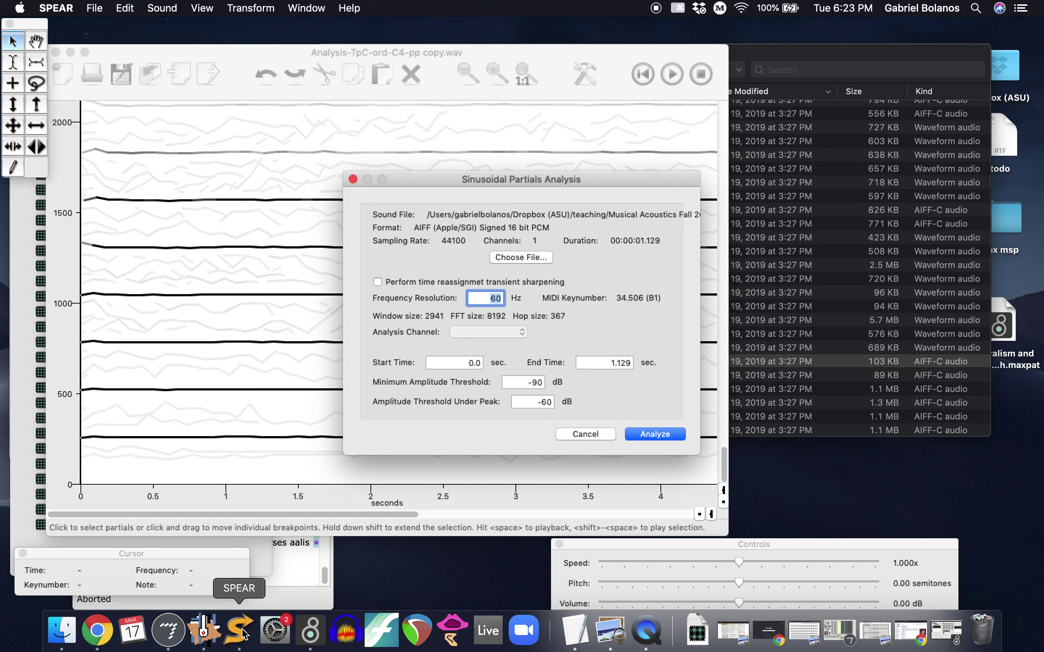
key(Return)
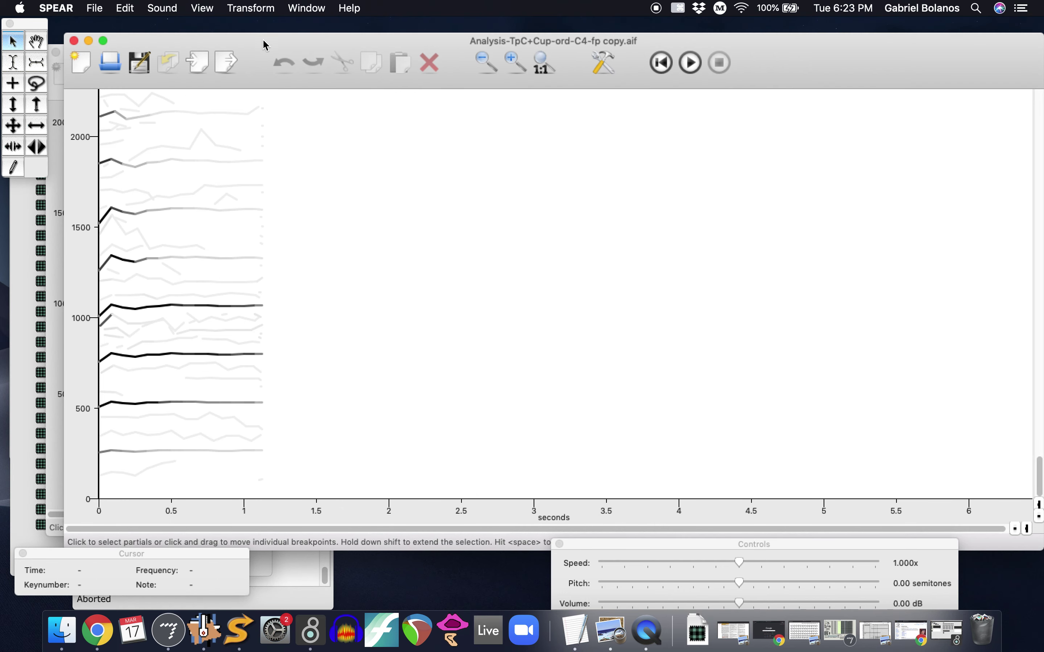
Move the cup-mute analysis to the right, play its lowest partial, then deselect it.
drag(265, 45, 753, 29)
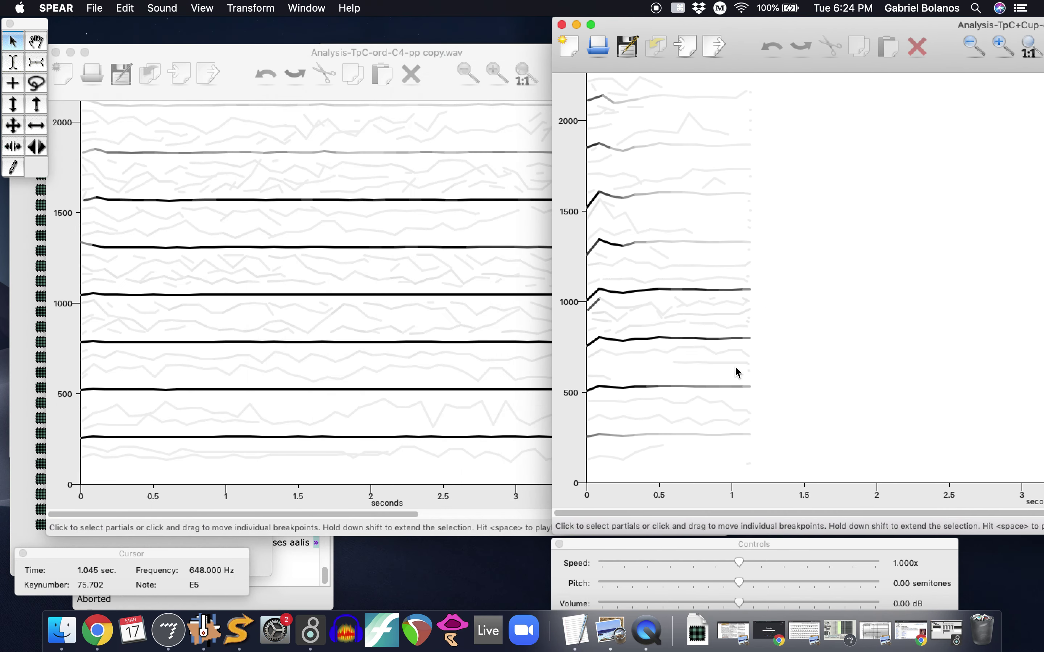
click(703, 435)
key(space)
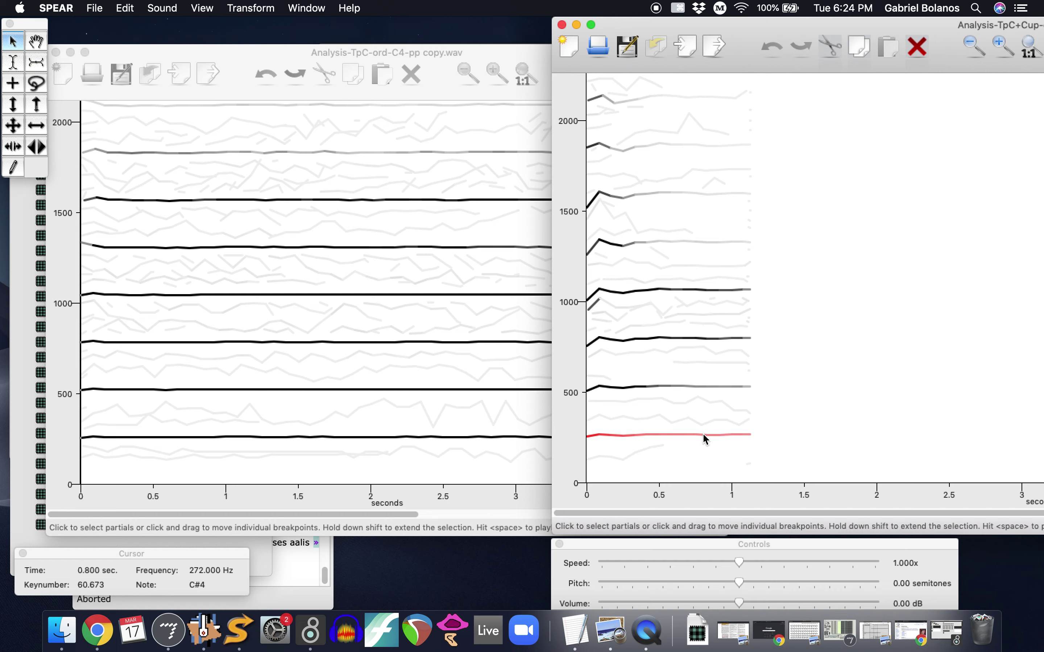
click(633, 465)
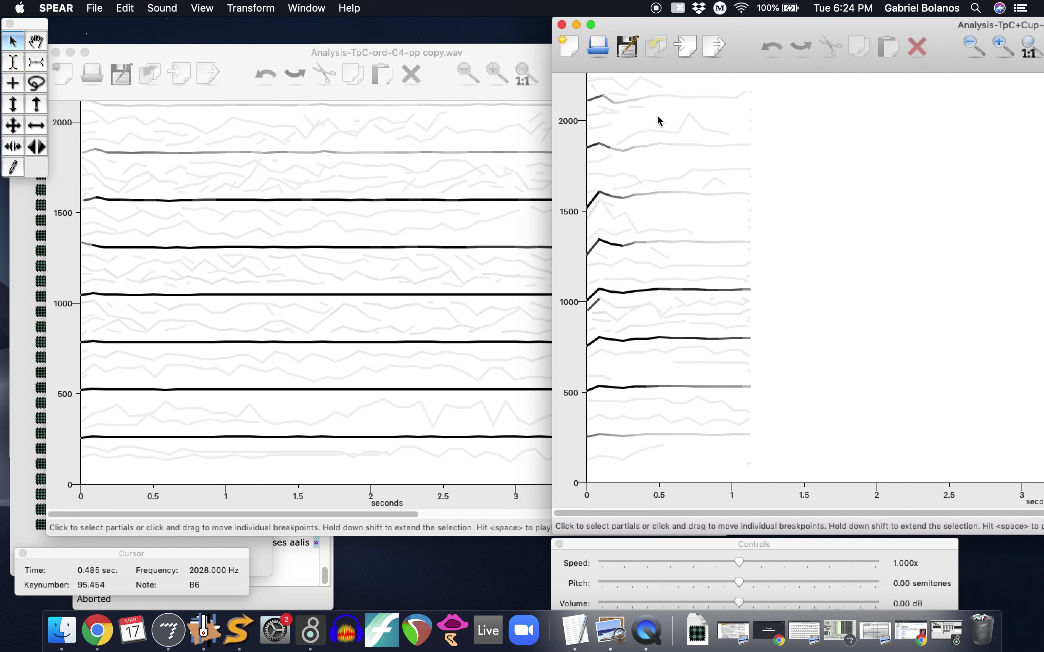
Enlarge the ordinario analysis window and play it back.
double_click(483, 53)
key(space)
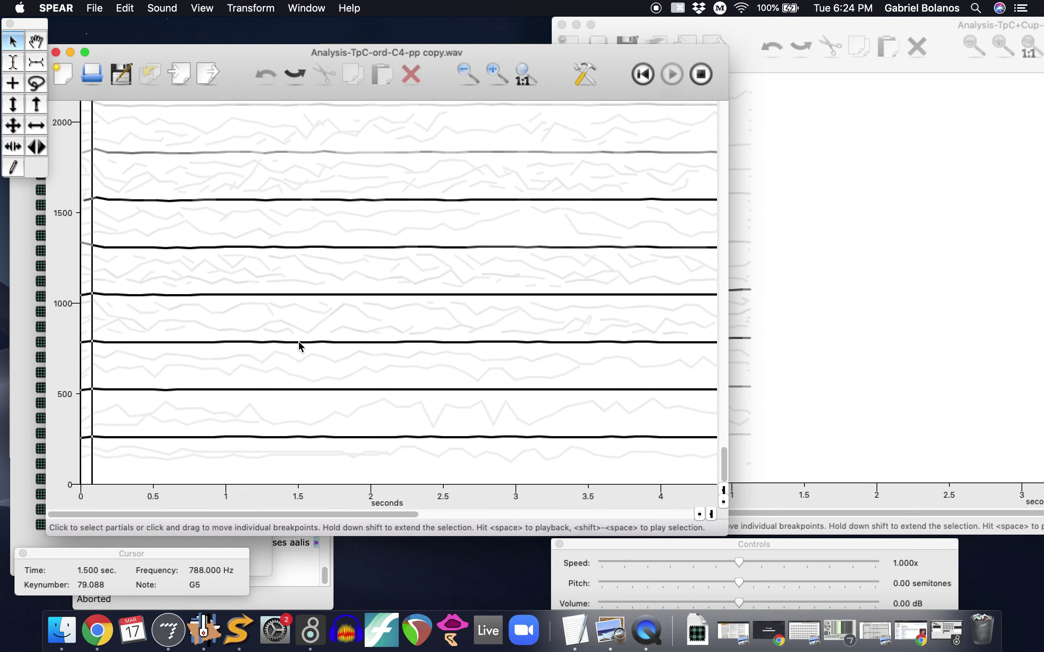
key(space)
Analyze TpC+H-ord-C4-fp copy.aif in SPEAR again and play its partials.
mouse_move(997, 16)
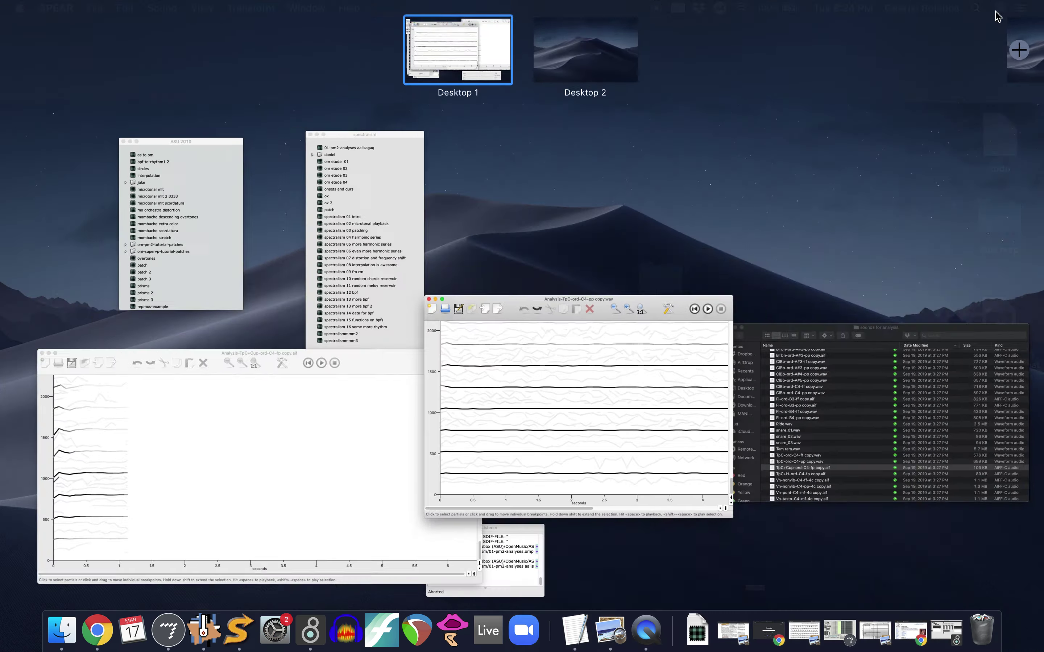
click(828, 407)
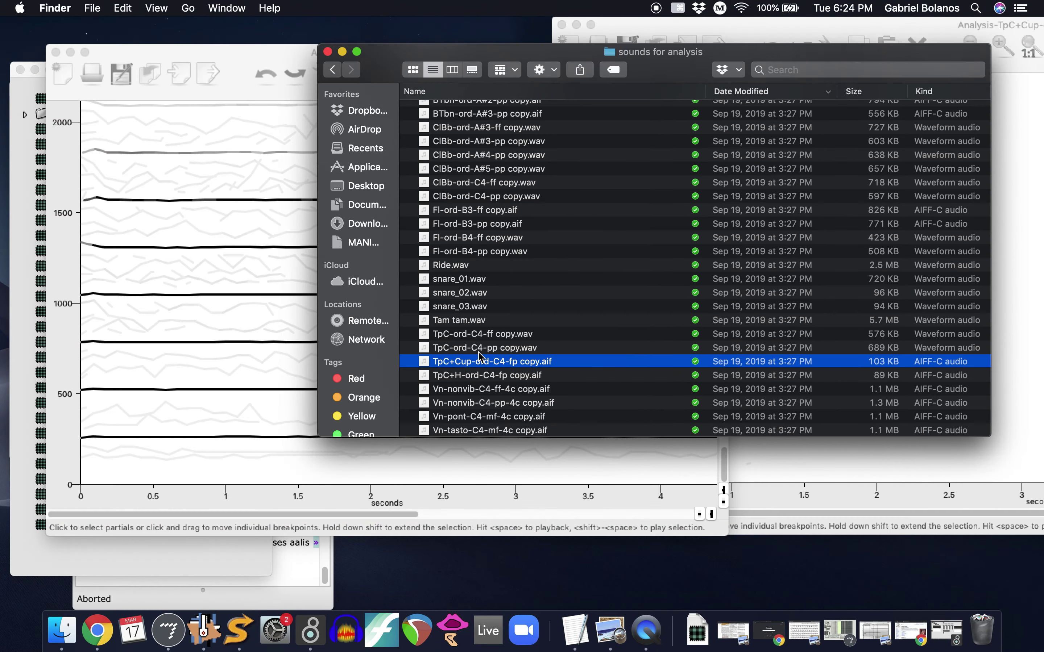
click(474, 376)
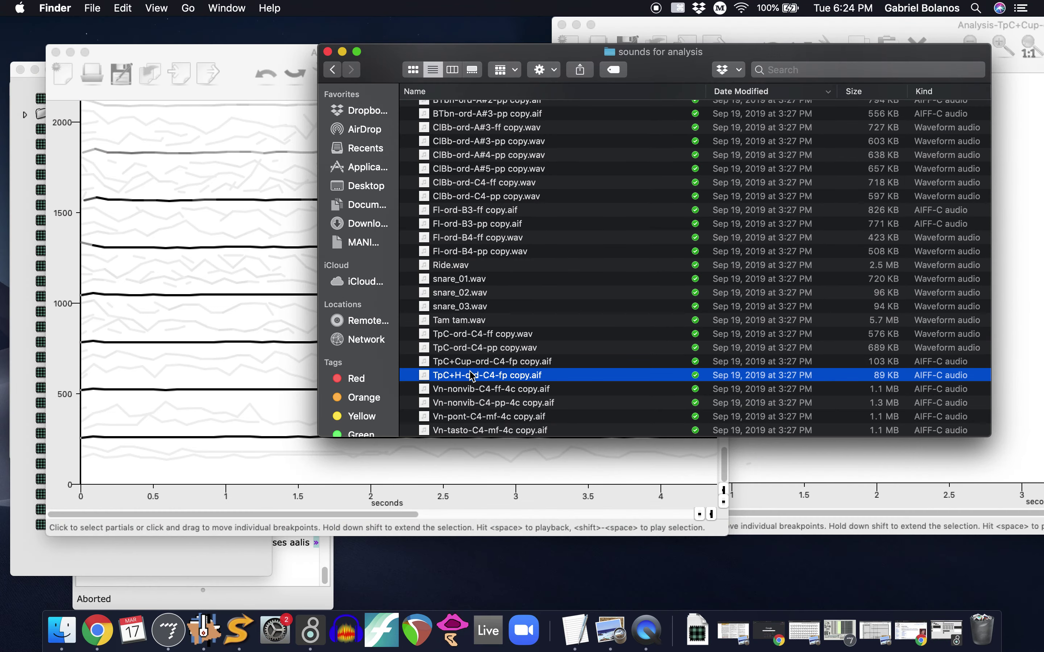
drag(477, 375, 238, 630)
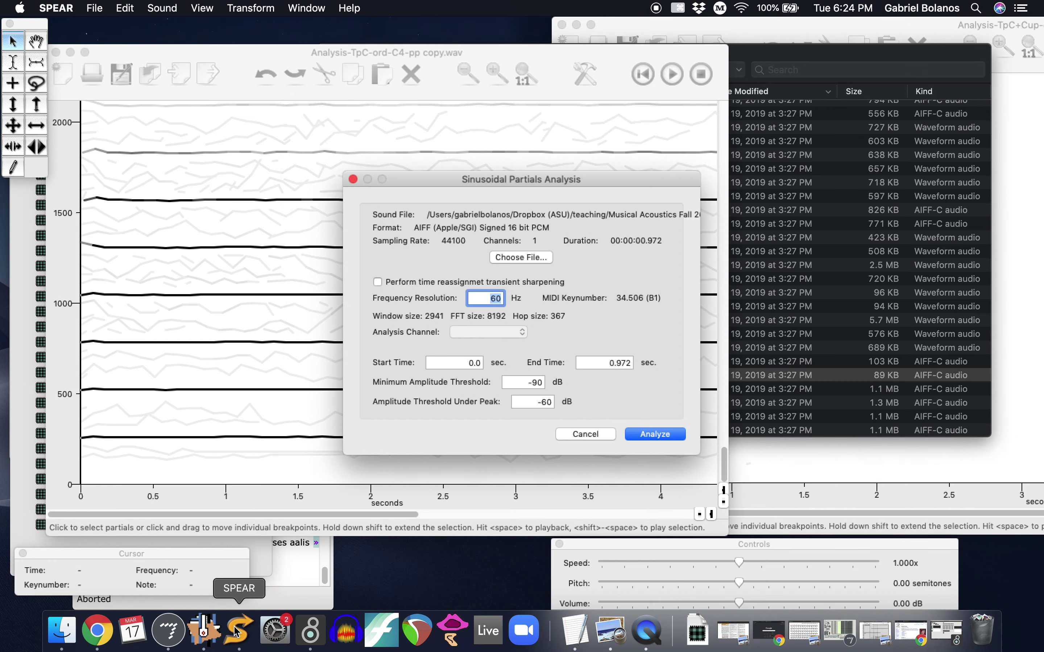
click(669, 435)
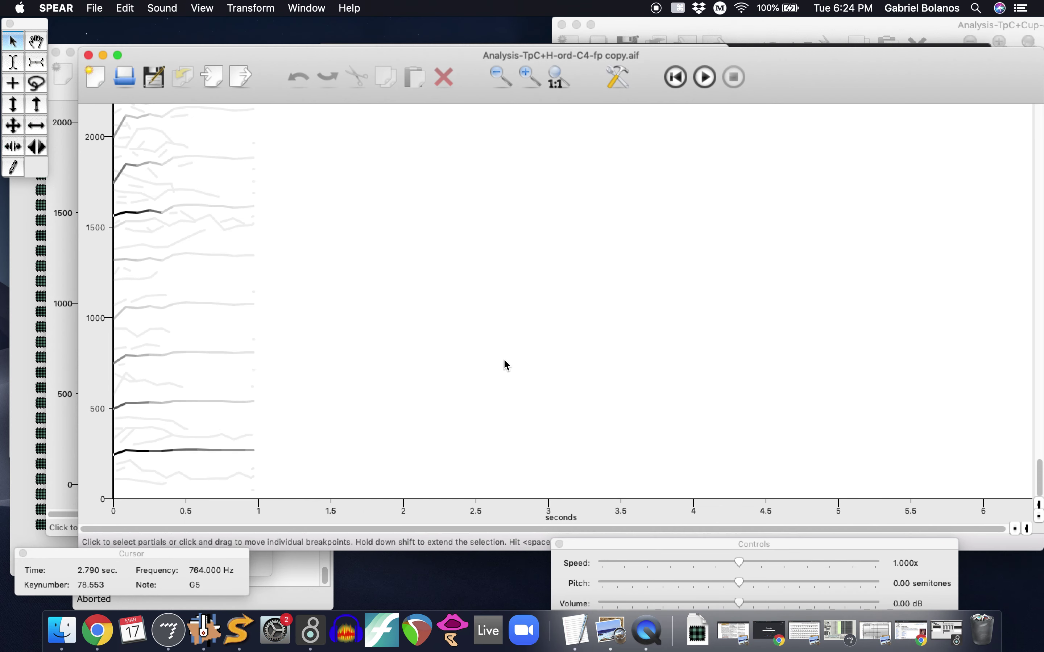
key(space)
Arrange the harmon-mute and cup-mute windows, playing each analysis for comparison.
key(ctrl+Up)
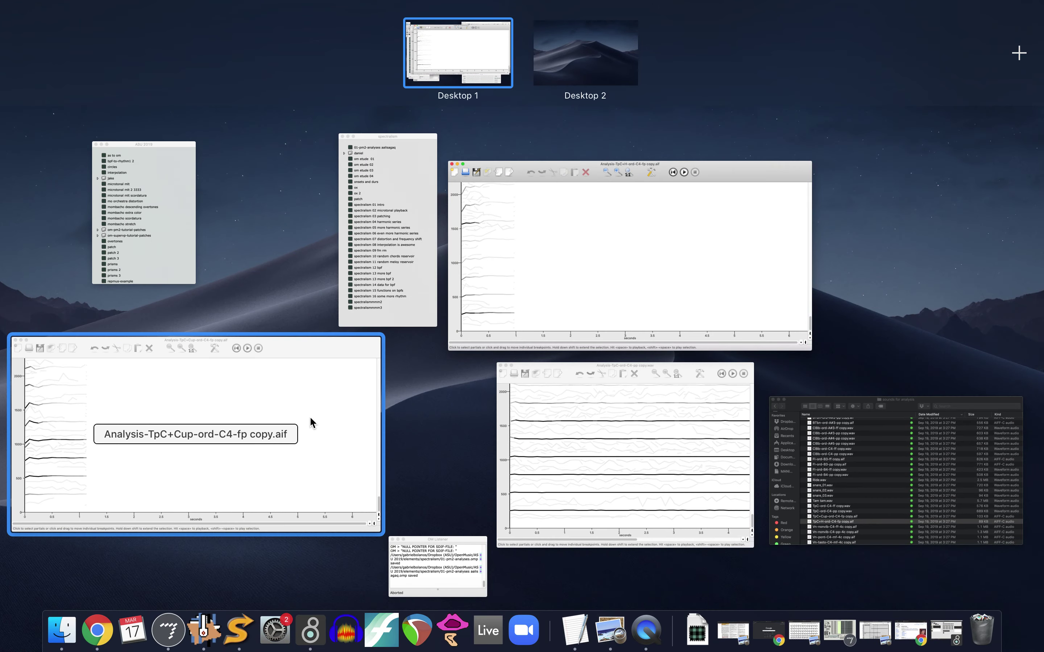
click(531, 295)
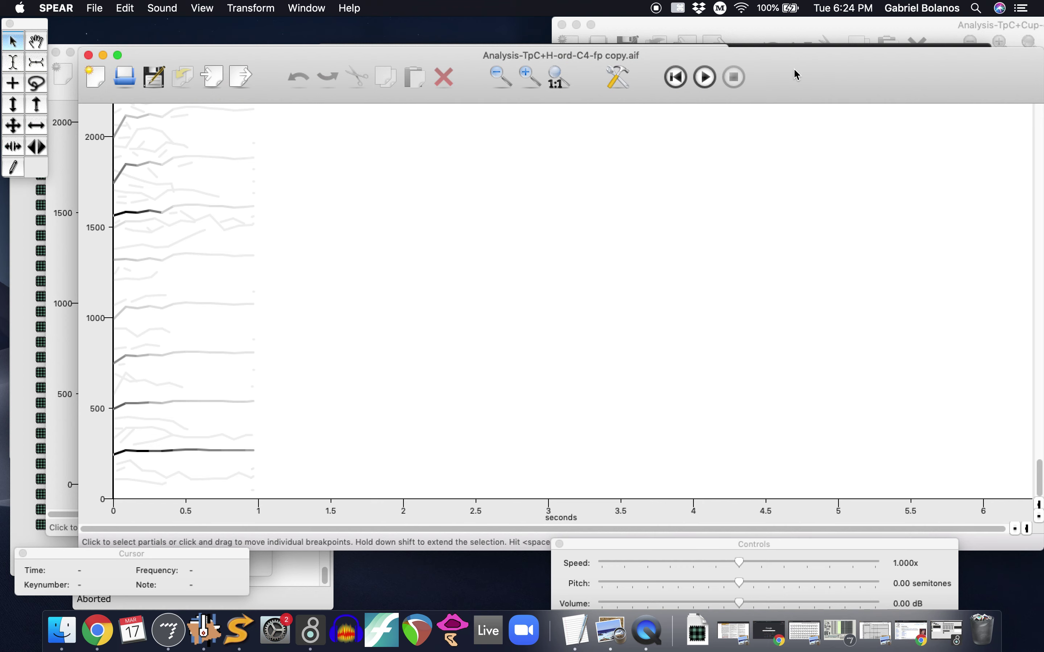
key(space)
drag(795, 74, 775, 235)
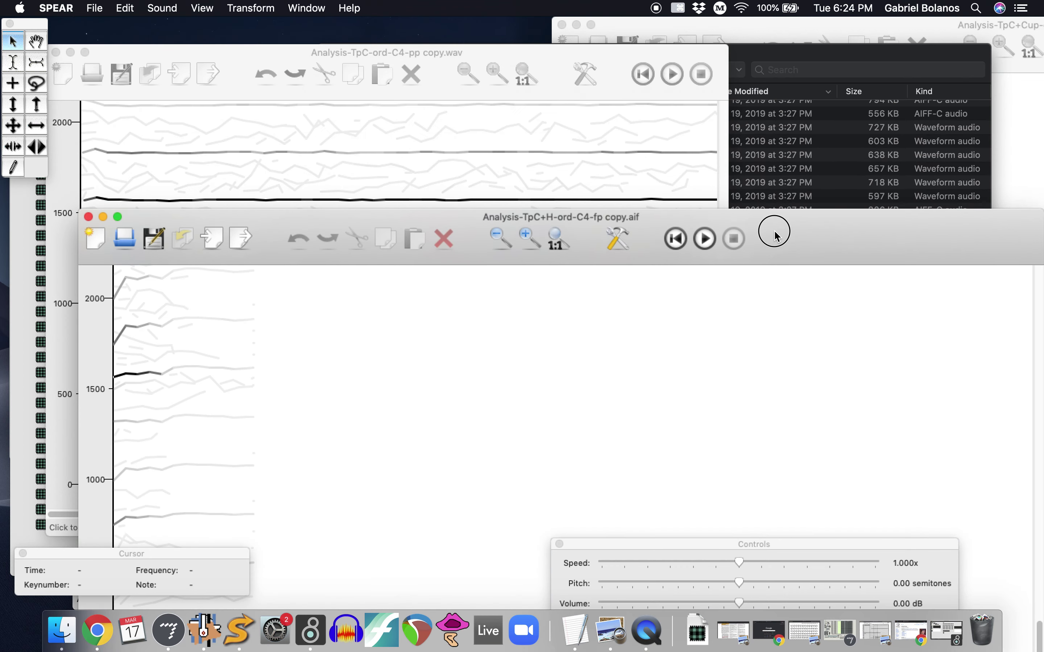
click(788, 26)
key(space)
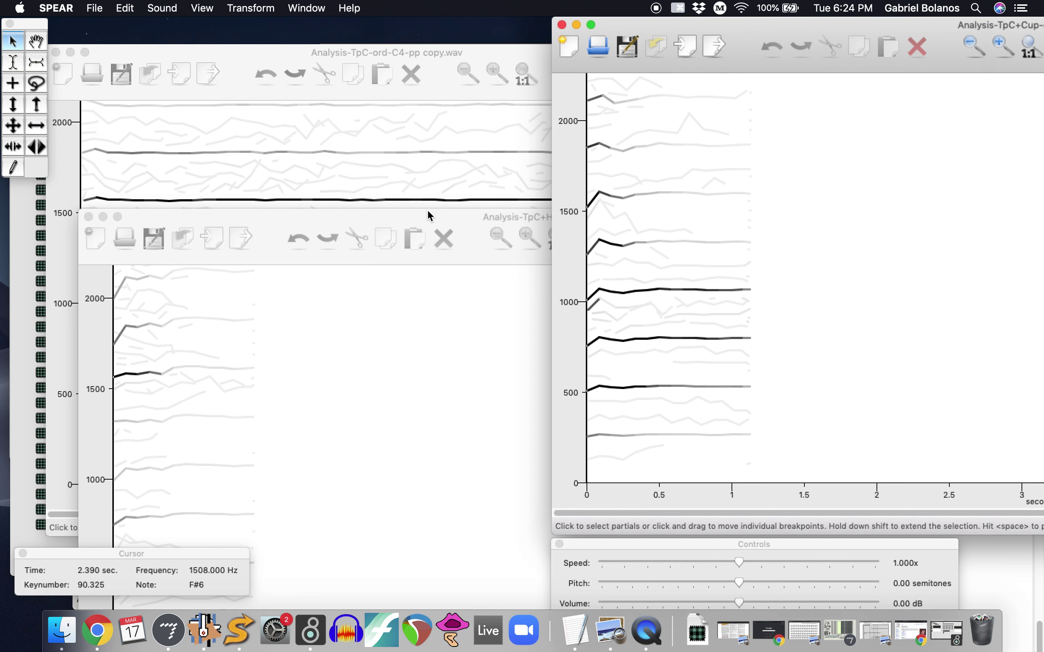
drag(428, 218, 415, 49)
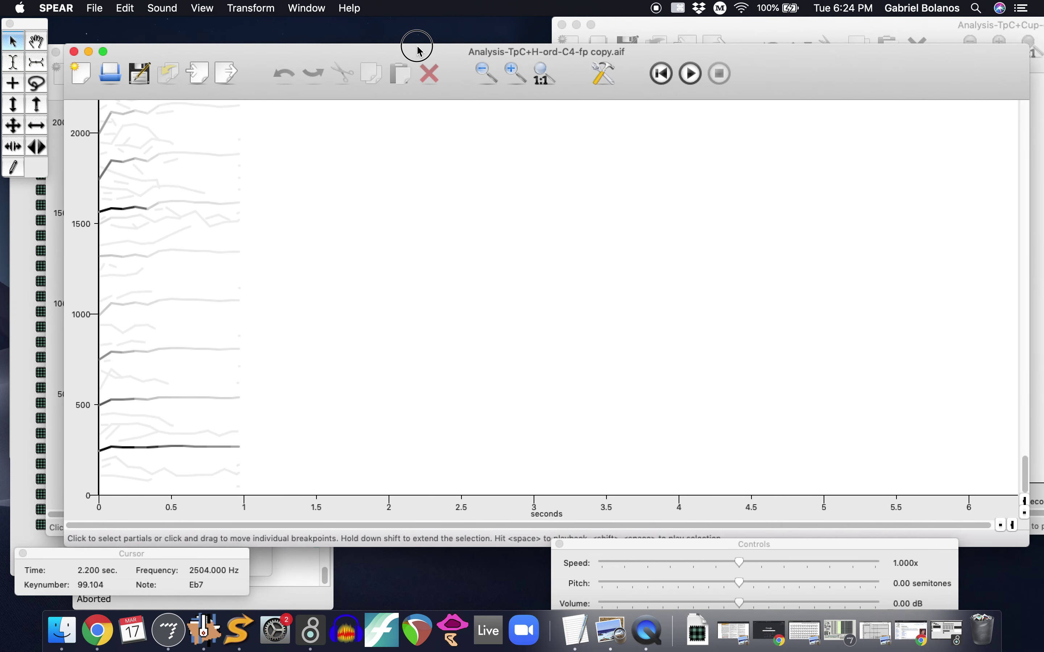
Shrink the harmon-mute window and place it between ordinario and cup-mute, with cup-mute overlapping on the right.
drag(1030, 545, 470, 492)
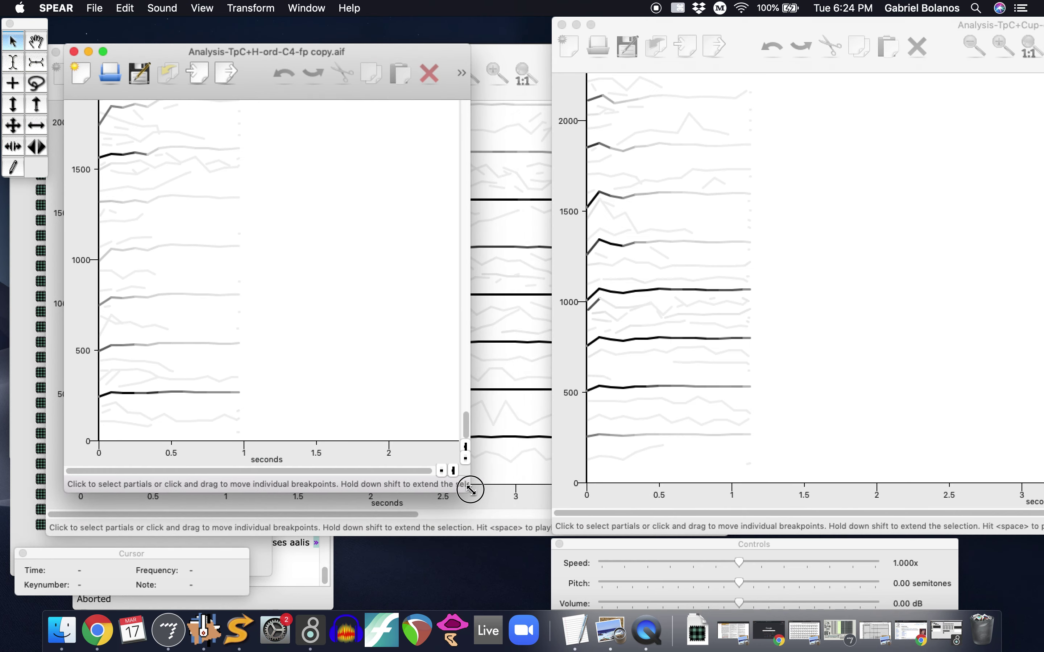
drag(385, 52, 521, 25)
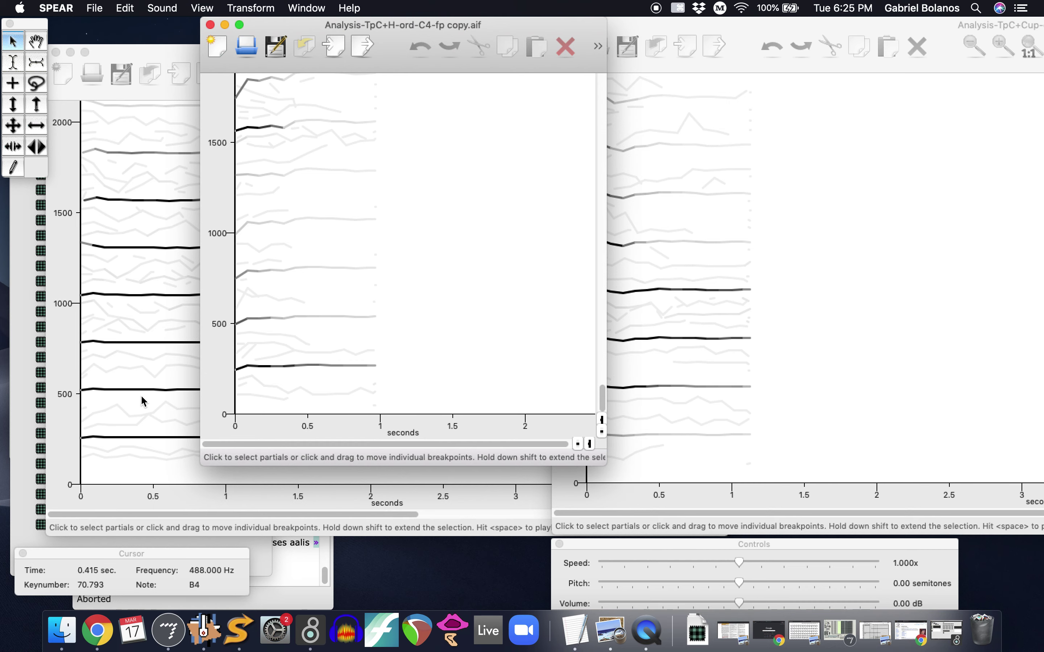
drag(297, 31, 353, 99)
drag(620, 30, 512, 19)
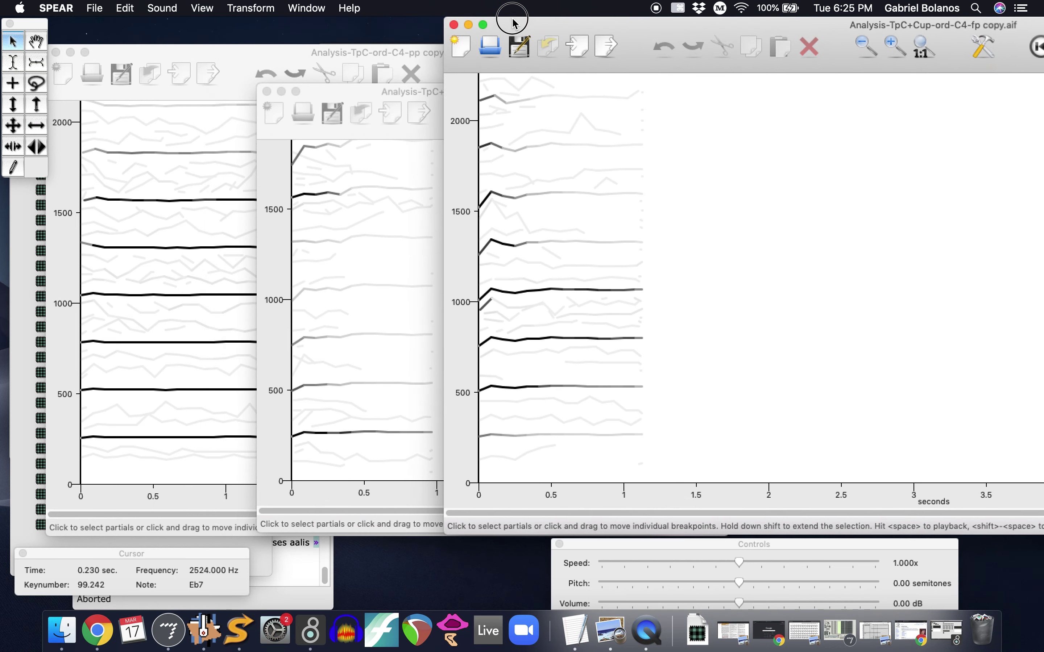